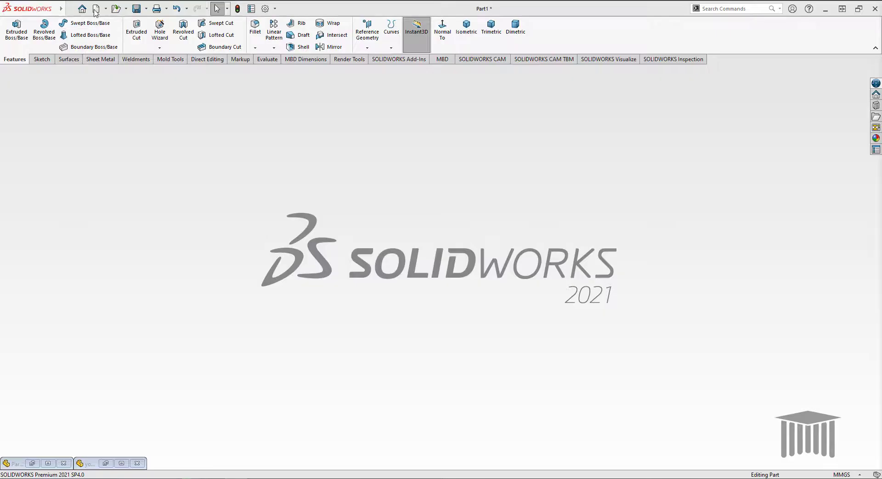
Create a new part document and start a sketch on the Front Plane.
click(96, 9)
click(267, 227)
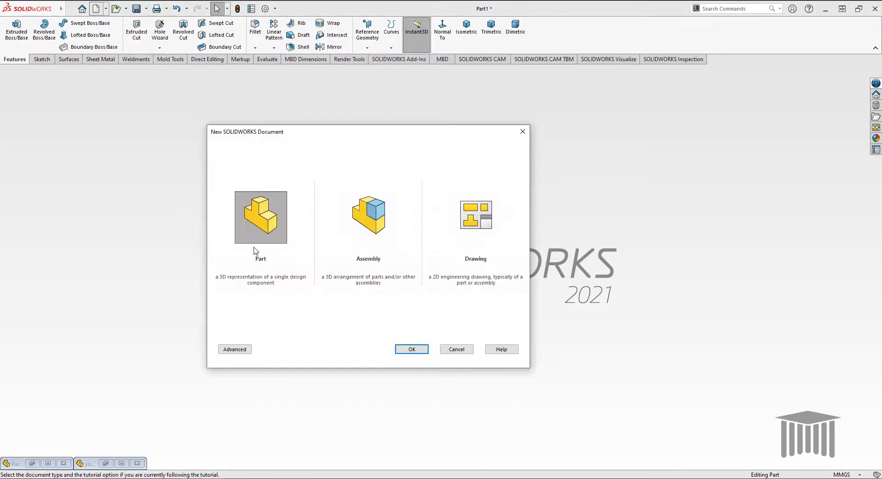
click(410, 348)
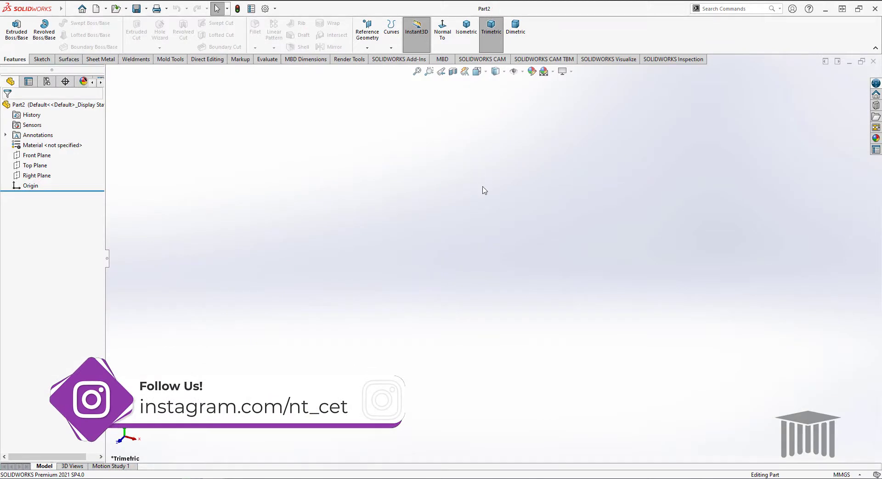
right_click(38, 159)
click(48, 144)
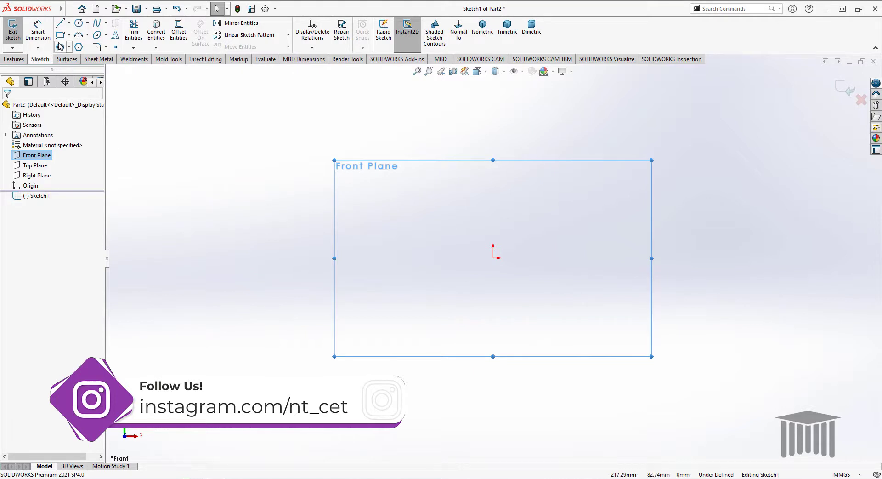
Sketch a corner rectangle about 97 mm wide and 27 mm high, starting at the origin.
click(69, 35)
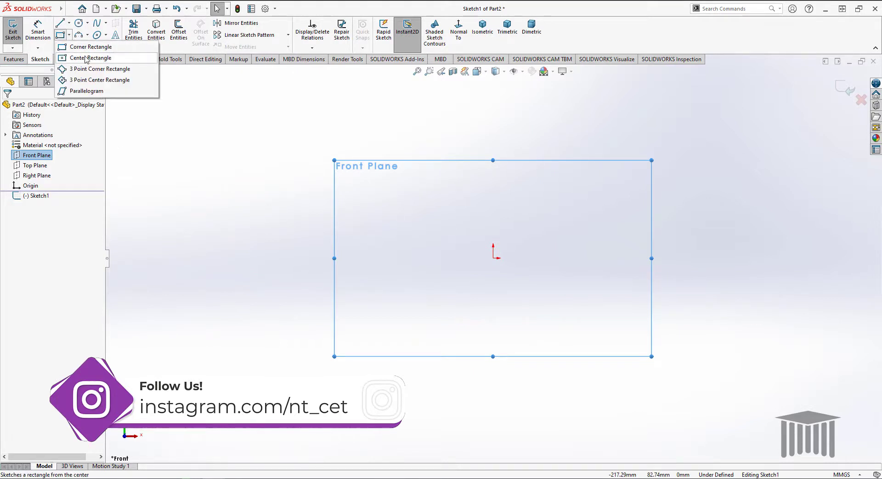
click(90, 47)
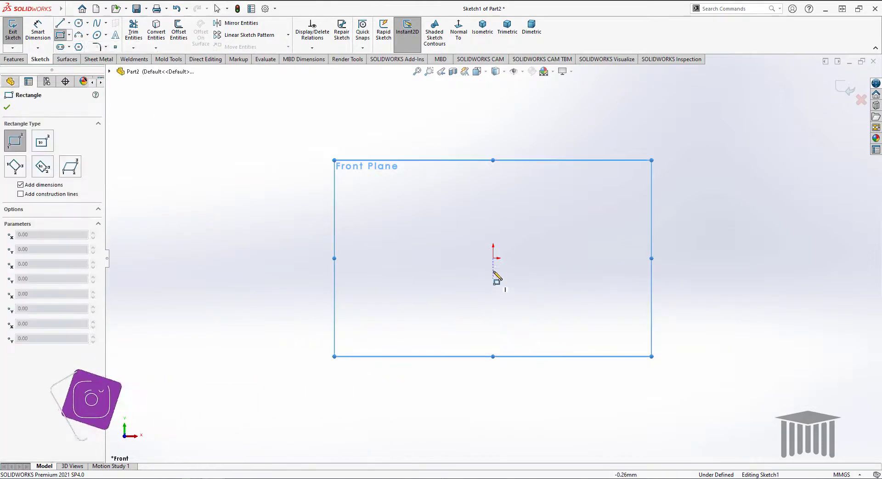
click(493, 258)
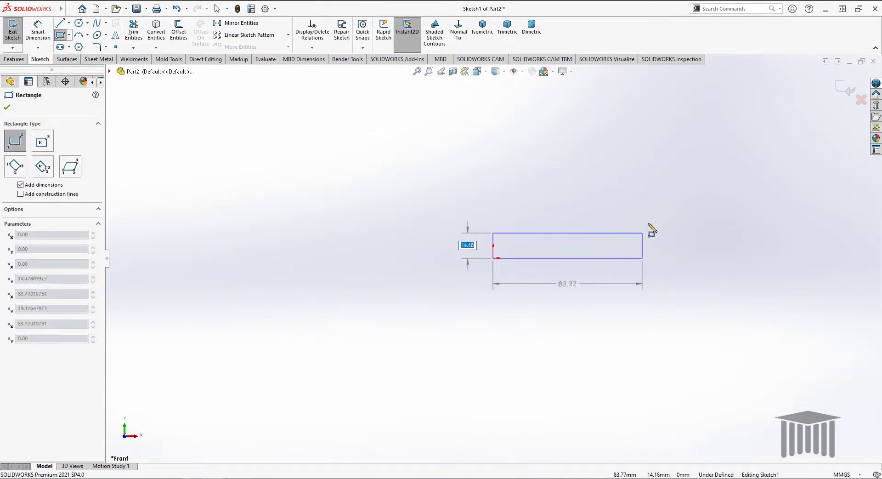
click(667, 211)
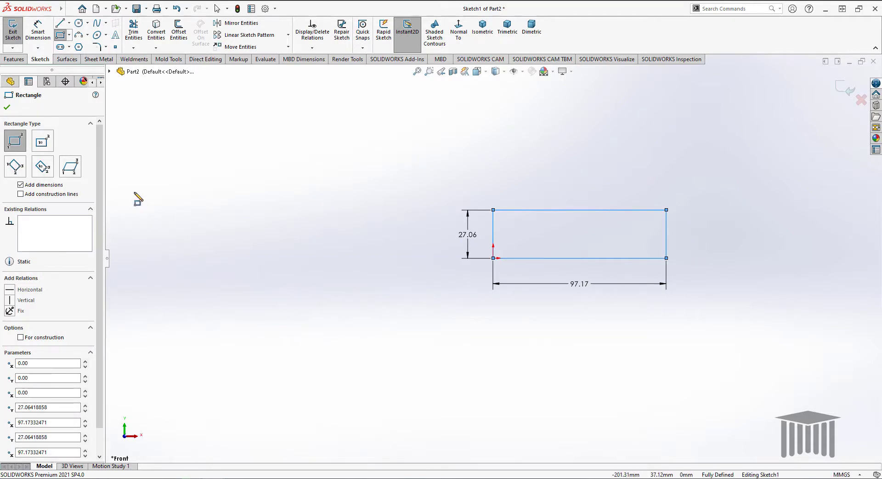
Sketch a center rectangle about 48 mm wide and 138 mm high, centred on the origin.
click(78, 36)
click(493, 258)
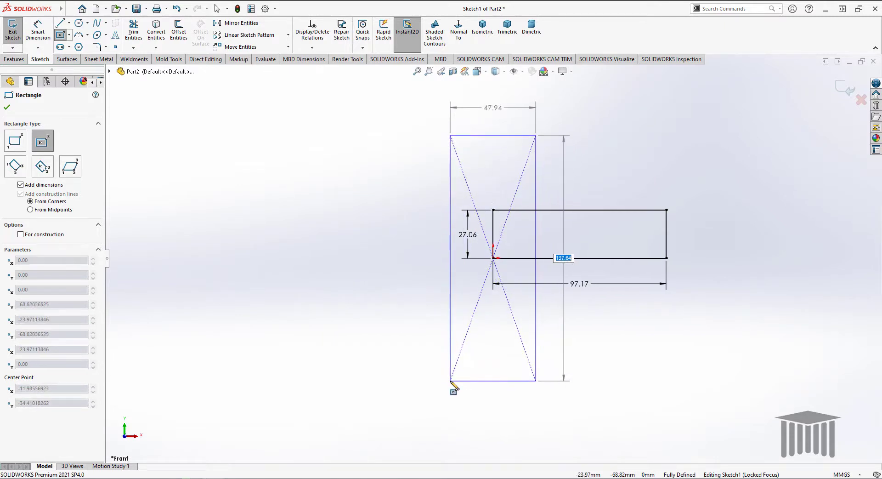
click(450, 380)
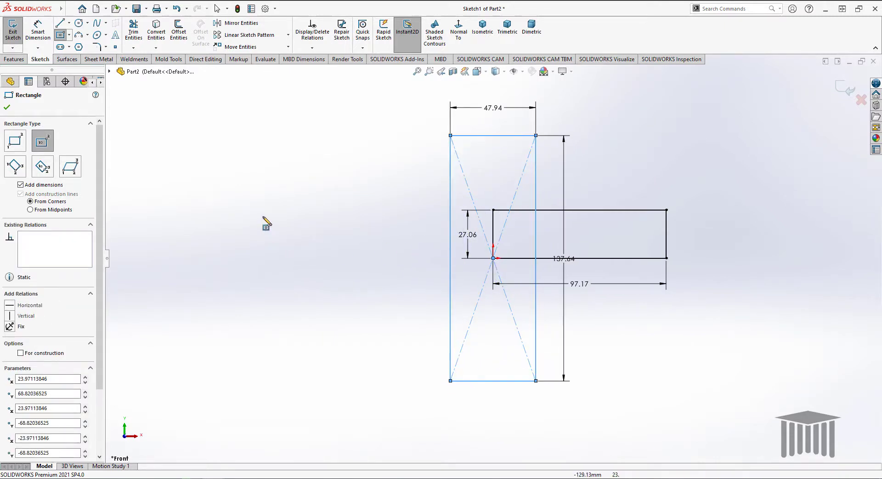
click(7, 110)
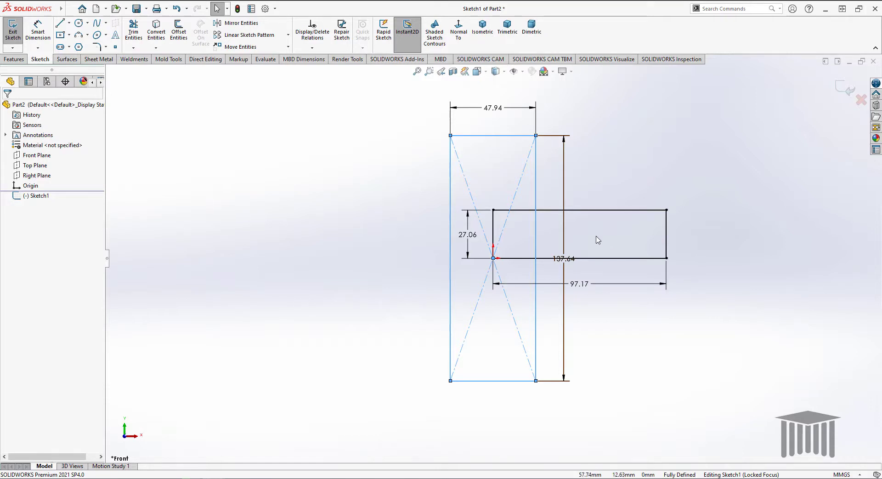
Discard the changes to the rectangle sketch and exit it.
click(626, 144)
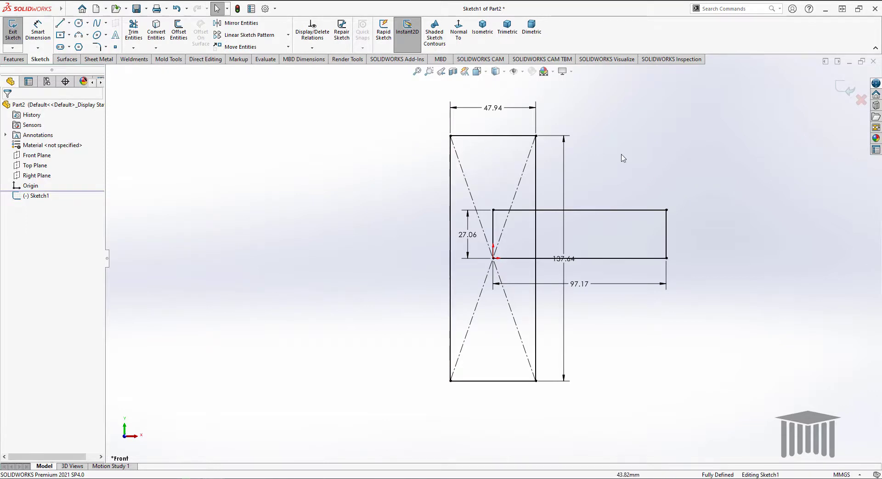
click(862, 100)
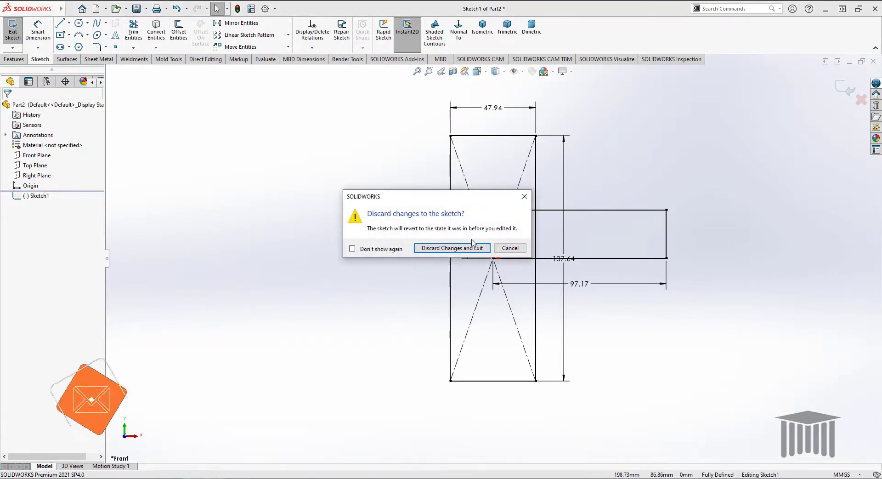
click(460, 253)
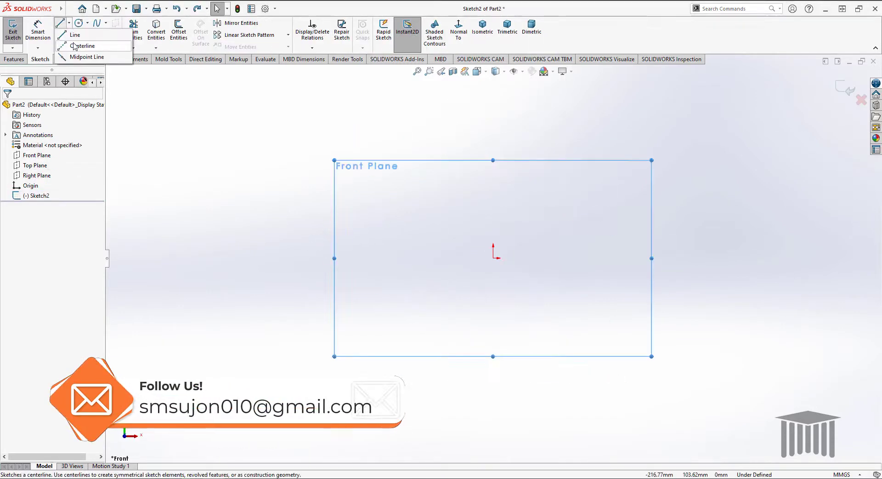
Sketch two midpoint lines centred on the origin: a vertical one about 166 mm long and a horizontal one about 246 mm long.
click(80, 56)
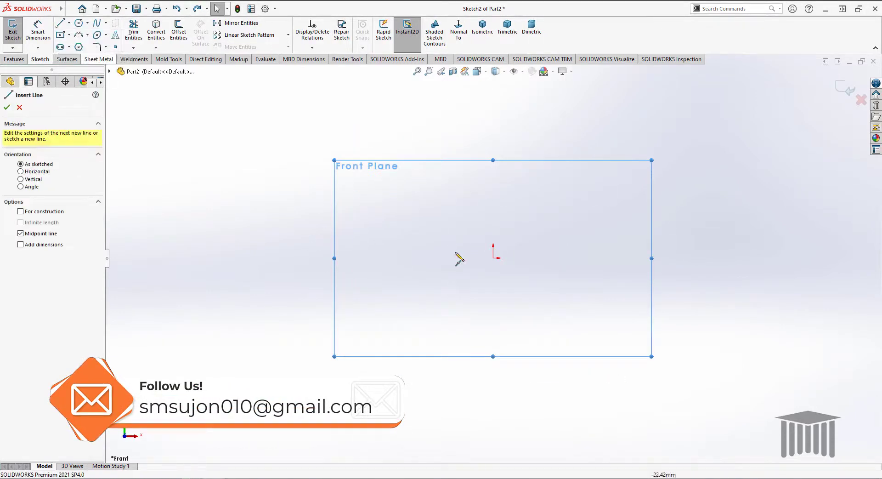
click(493, 258)
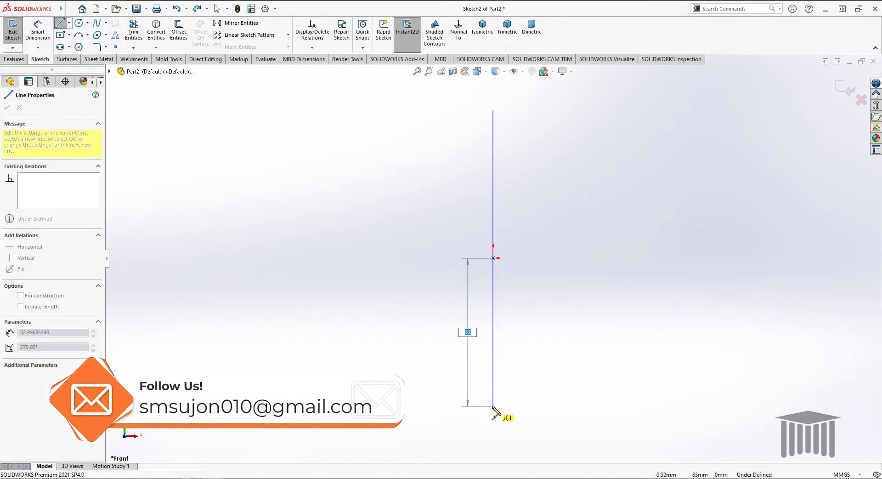
click(493, 406)
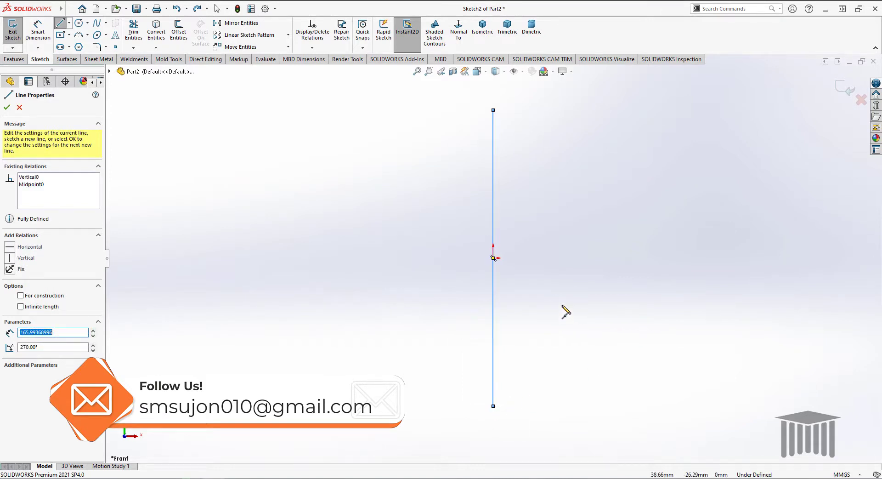
click(493, 258)
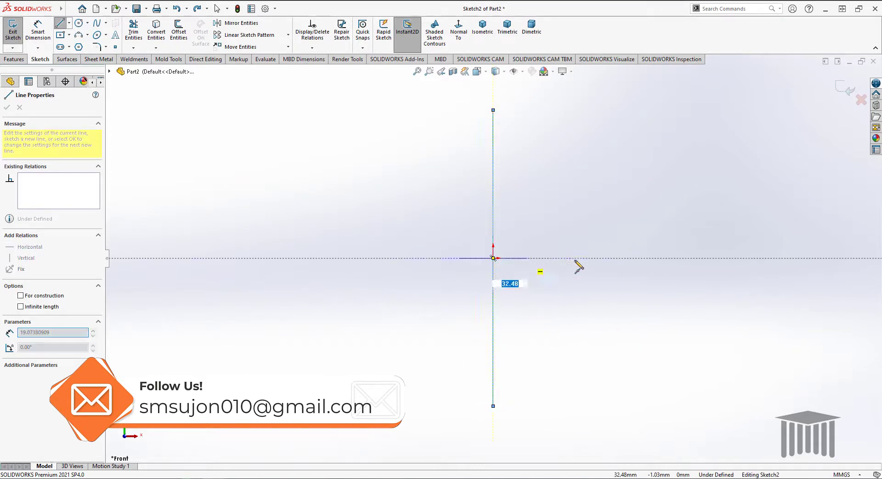
click(712, 258)
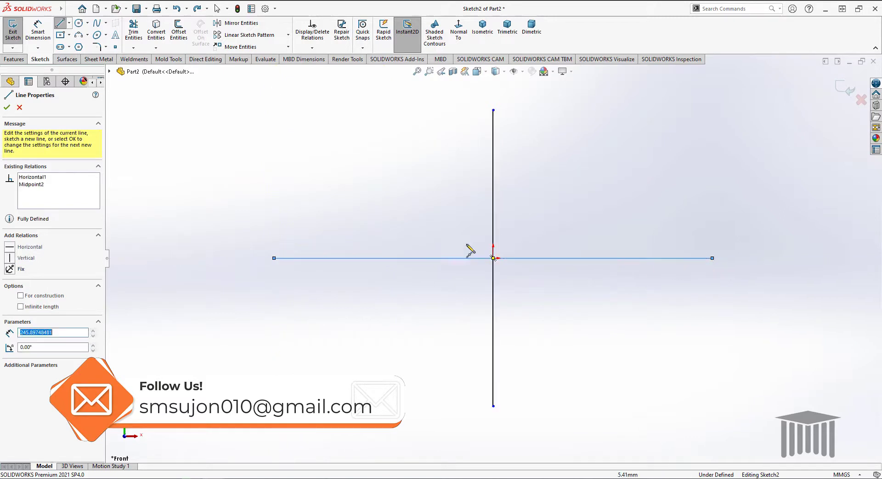
click(7, 108)
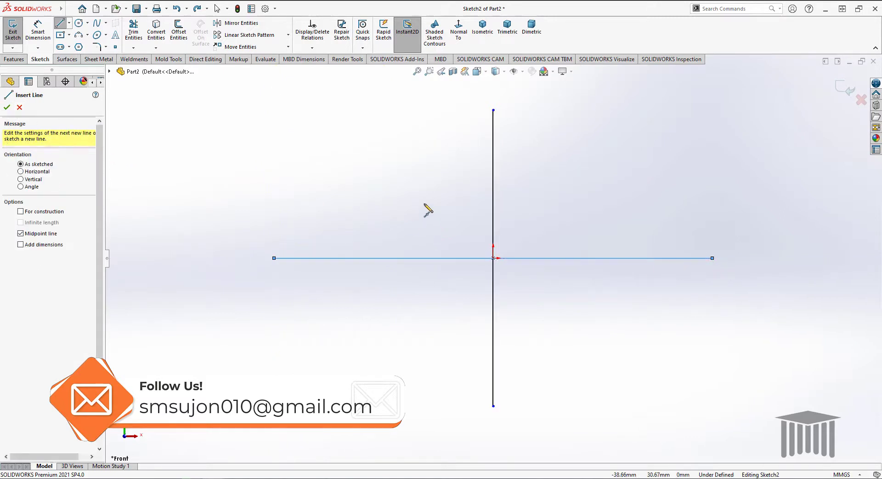
Convert both the vertical and horizontal midpoint lines to construction geometry.
drag(416, 197, 571, 366)
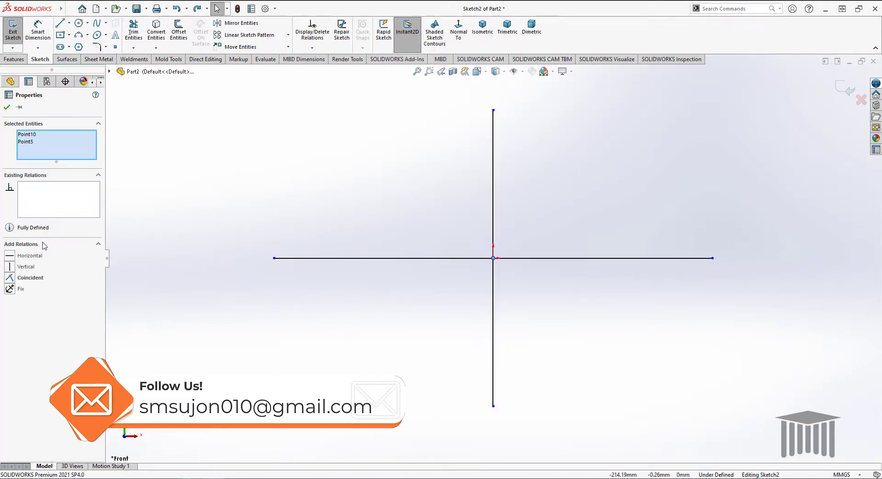
click(253, 356)
drag(599, 190, 355, 350)
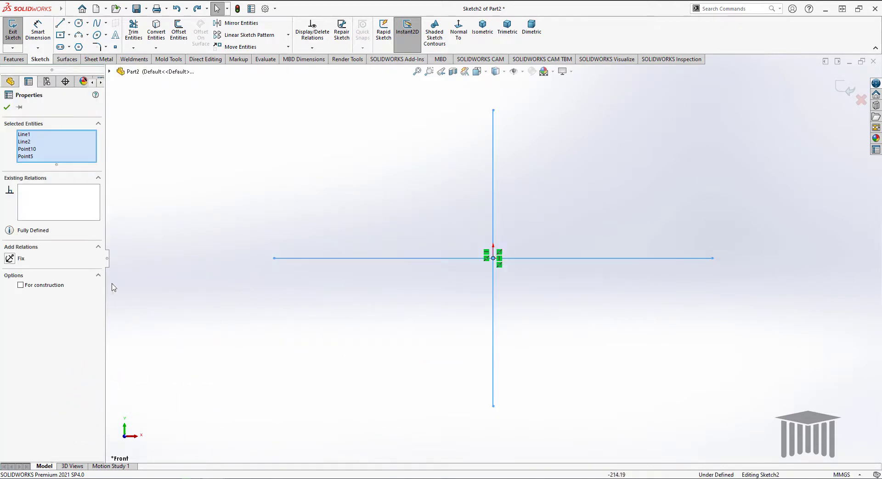
click(55, 286)
click(223, 200)
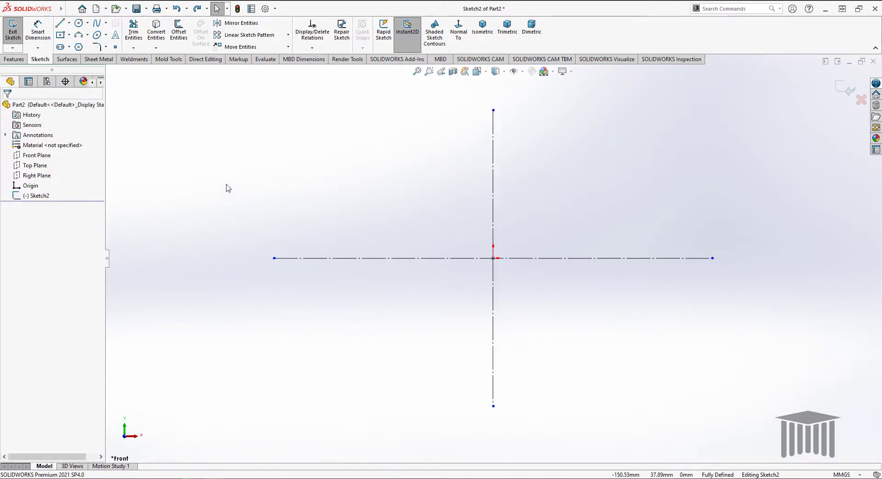
Sketch three concentric circles about 18, 27 and 40 mm in diameter on the vertical centerline, about 44 mm above the origin.
click(79, 23)
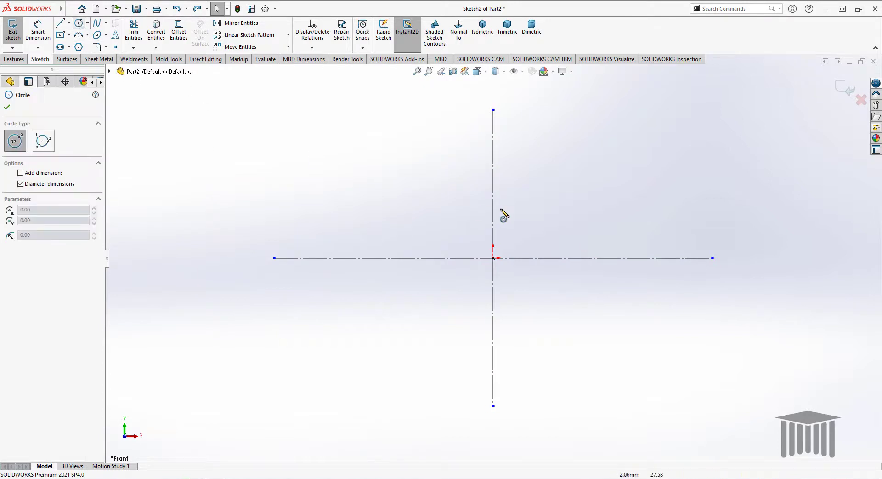
click(493, 179)
click(504, 195)
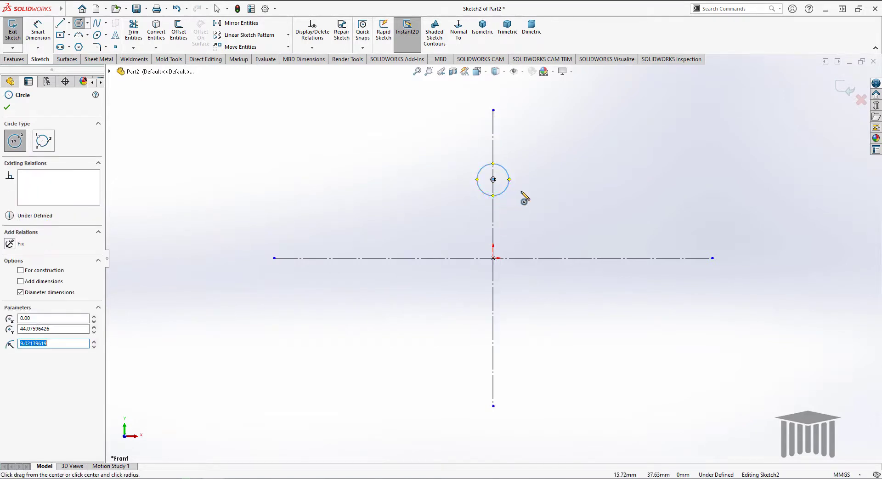
click(493, 179)
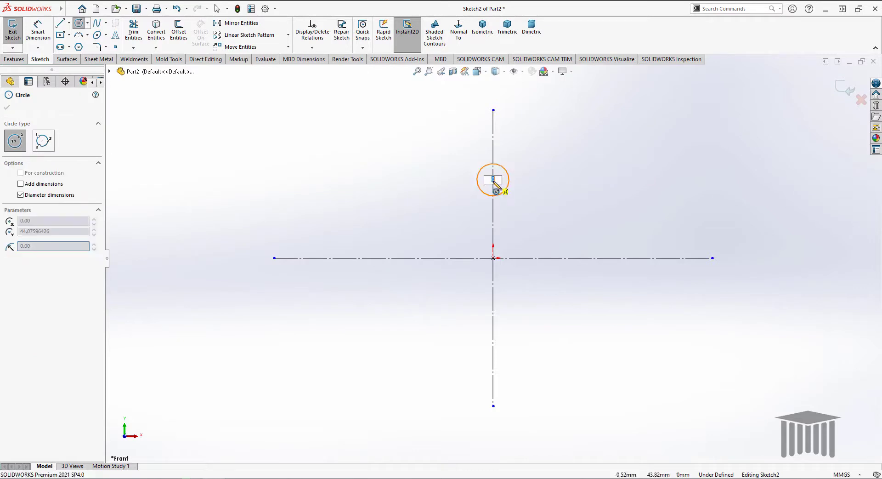
click(510, 203)
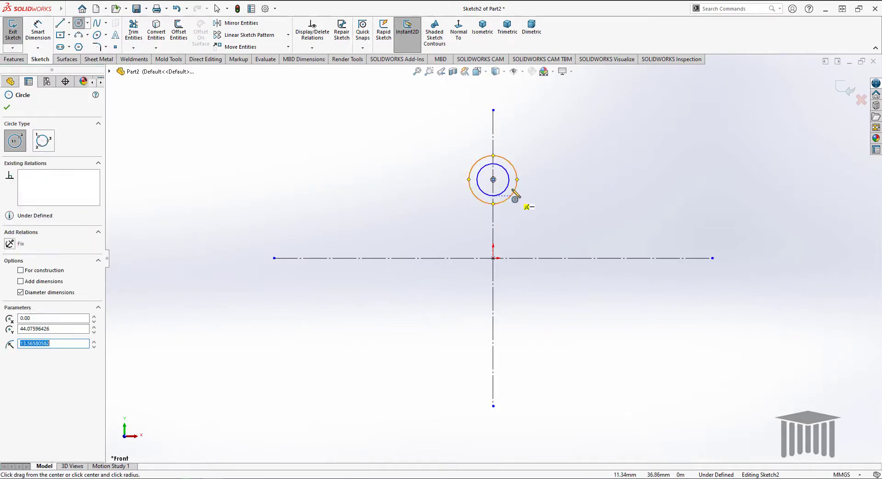
click(493, 179)
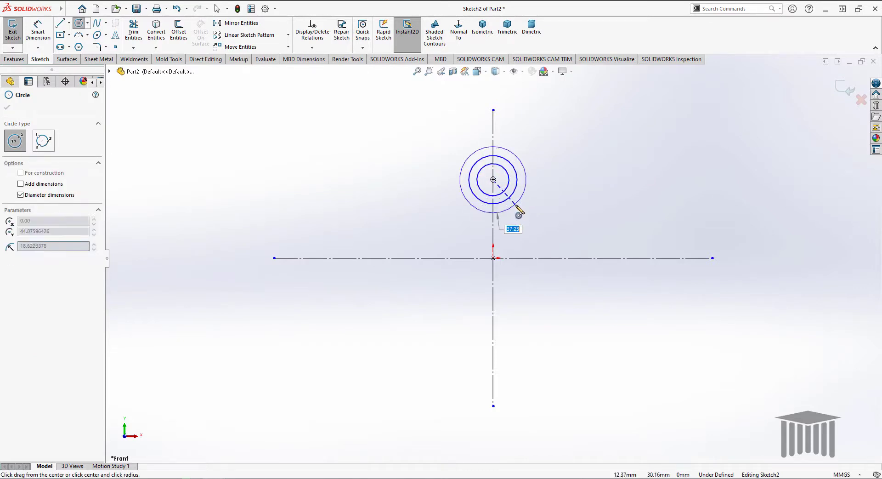
click(520, 212)
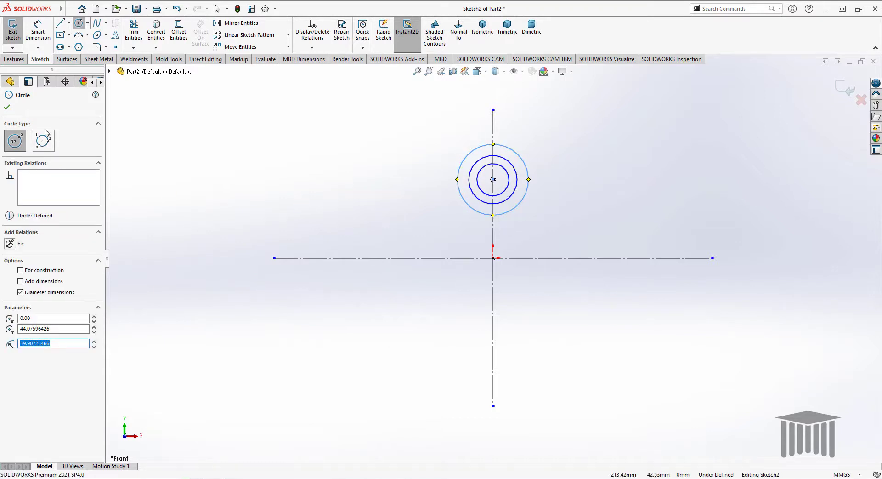
click(7, 107)
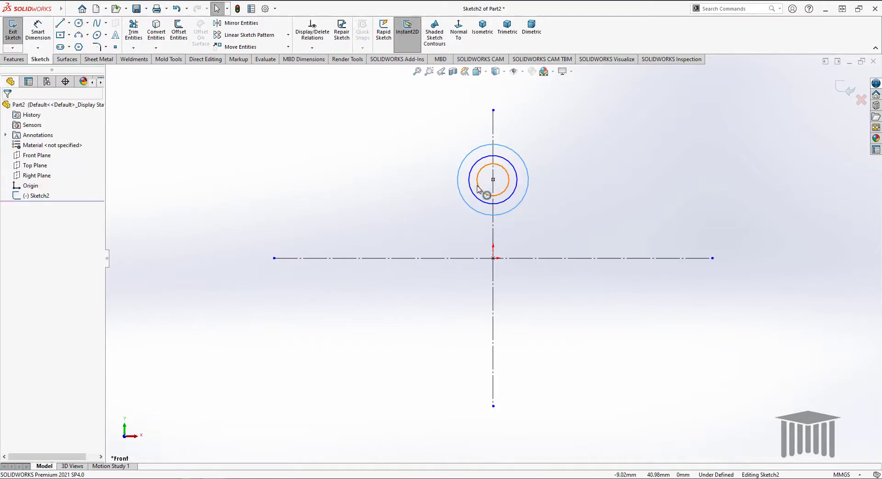
Dimension the outermost circle's diameter and set it to 30 mm.
click(38, 32)
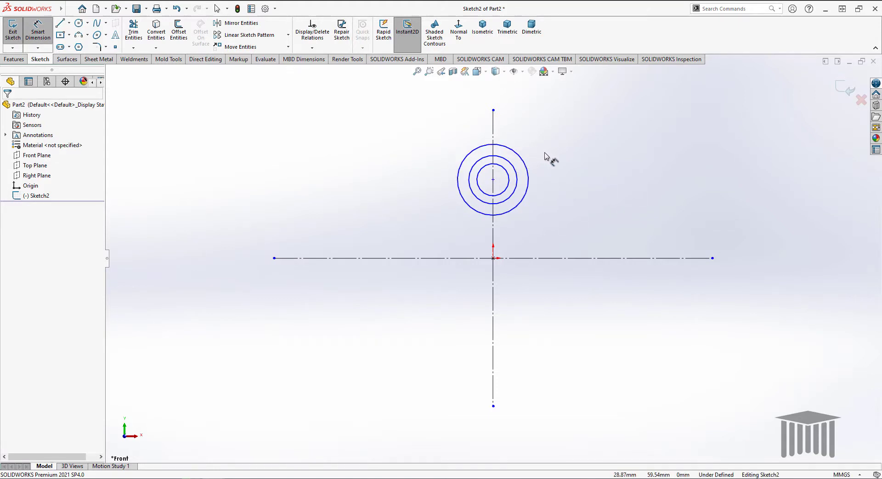
click(511, 148)
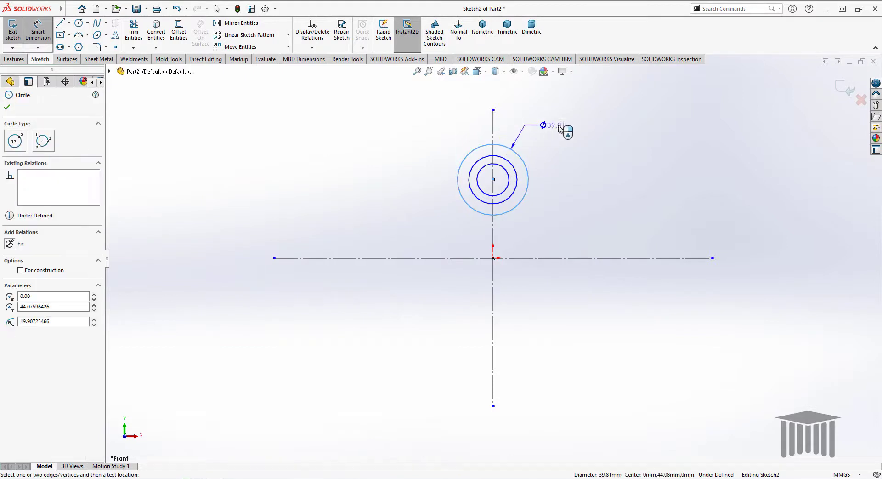
click(560, 129)
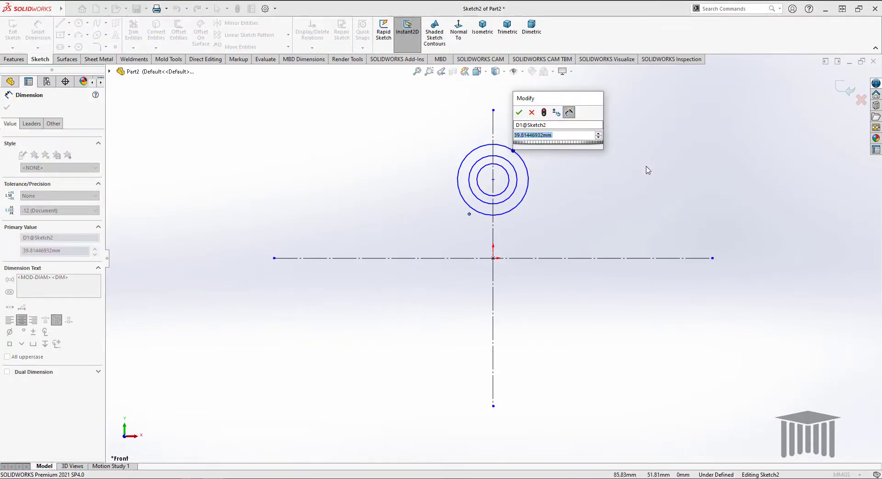
text(30)
key(Return)
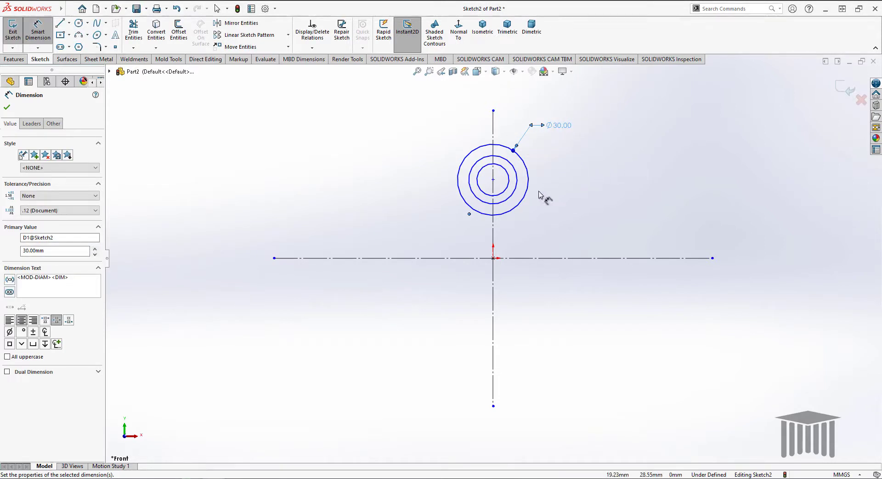
Dimension the middle circle's diameter and set it to 20 mm.
click(518, 175)
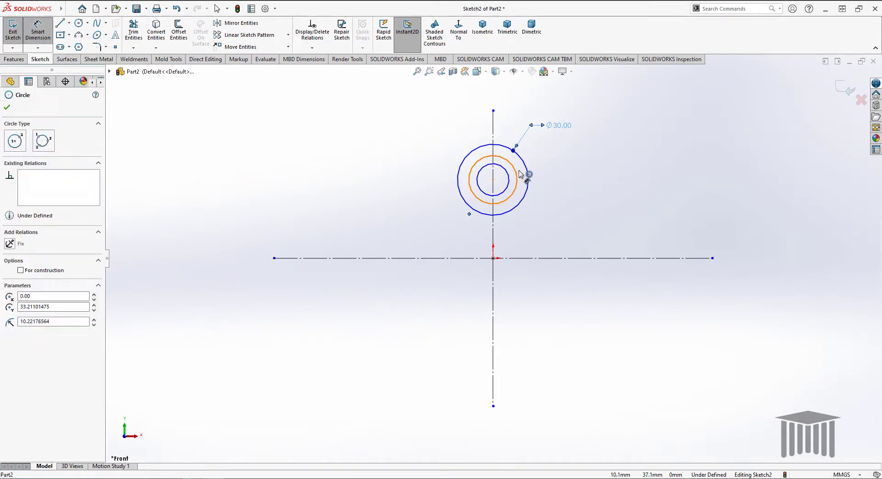
click(556, 153)
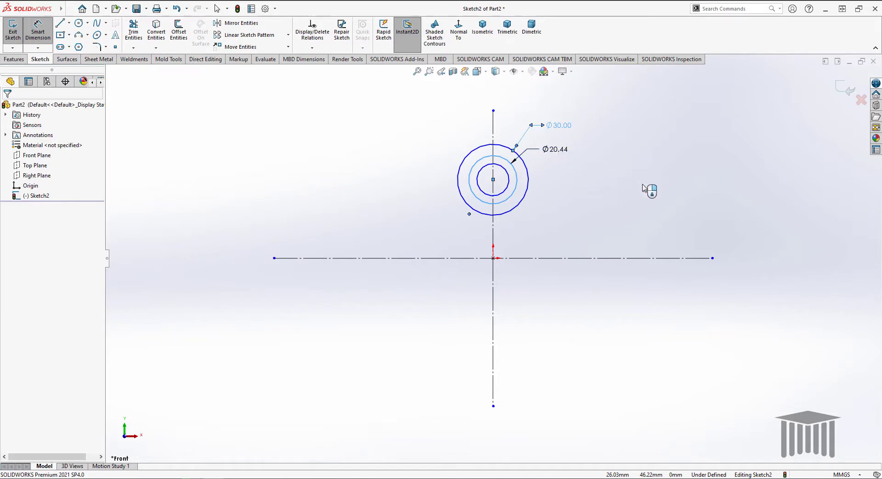
text(3)
key(BackSpace)
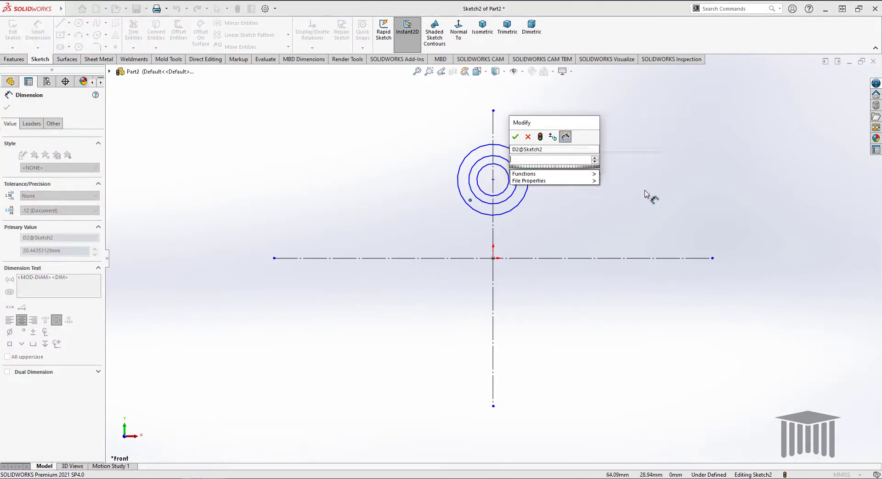
text(20)
key(Return)
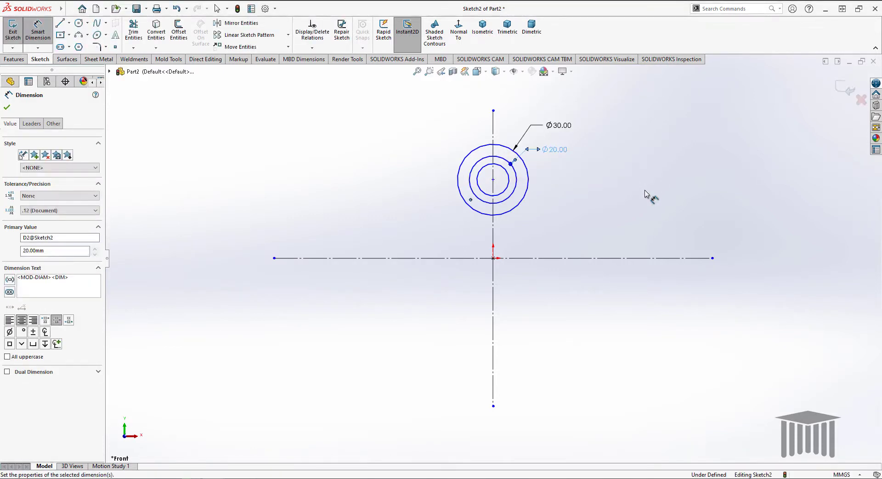
Dimension the innermost circle's diameter and set it to 10 mm.
click(510, 179)
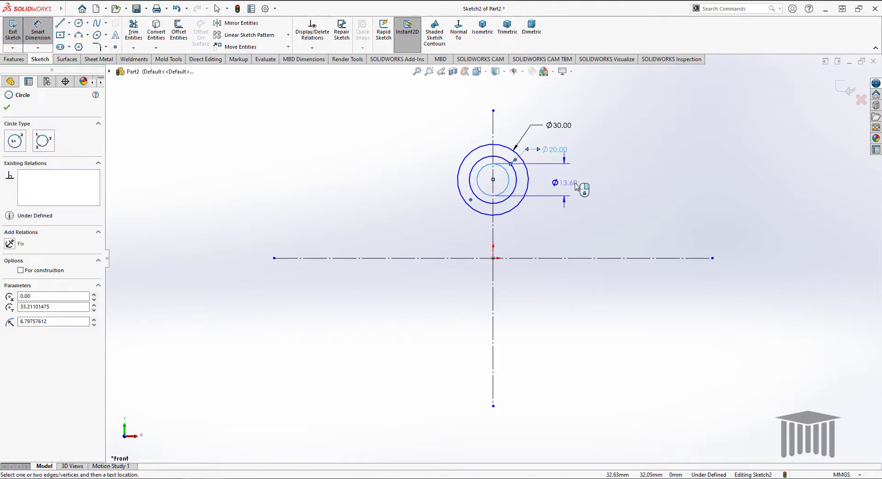
click(574, 182)
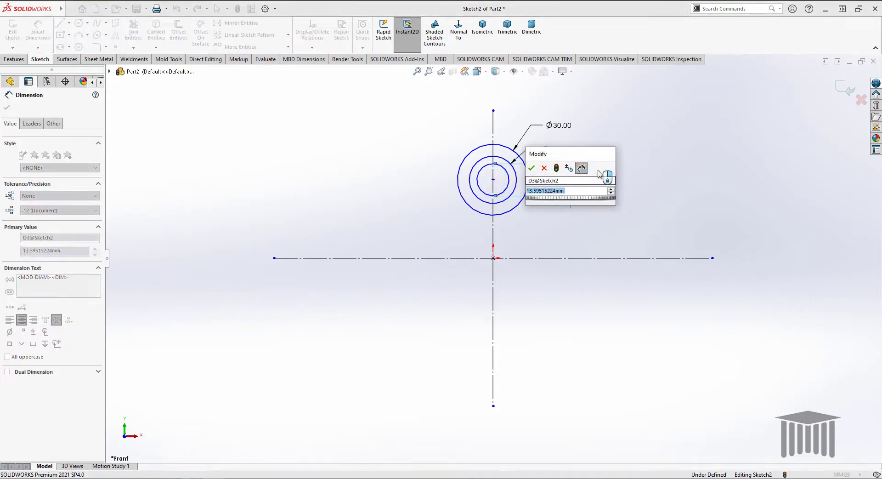
text(10)
key(Return)
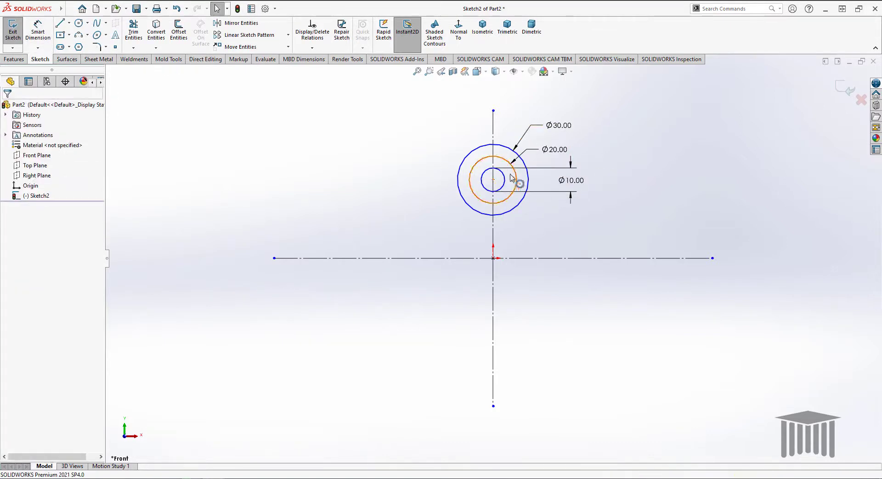
Mirror the three concentric circles about the horizontal centerline, keeping the originals.
click(241, 23)
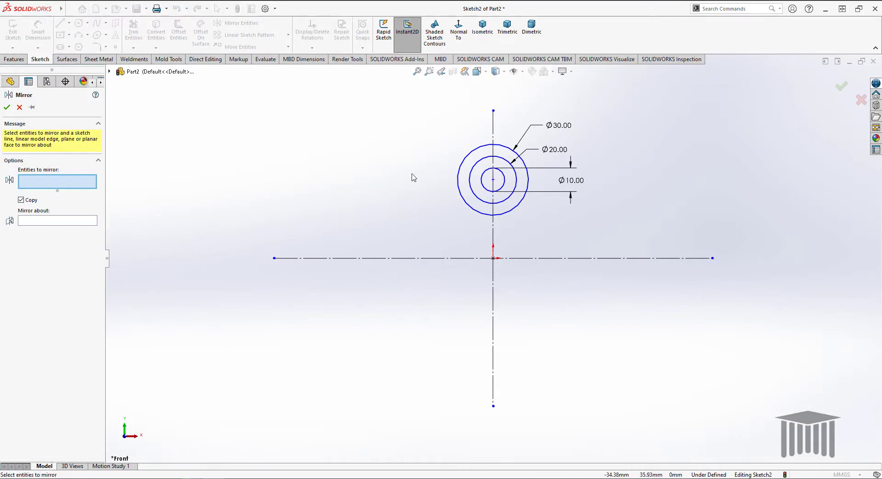
click(473, 158)
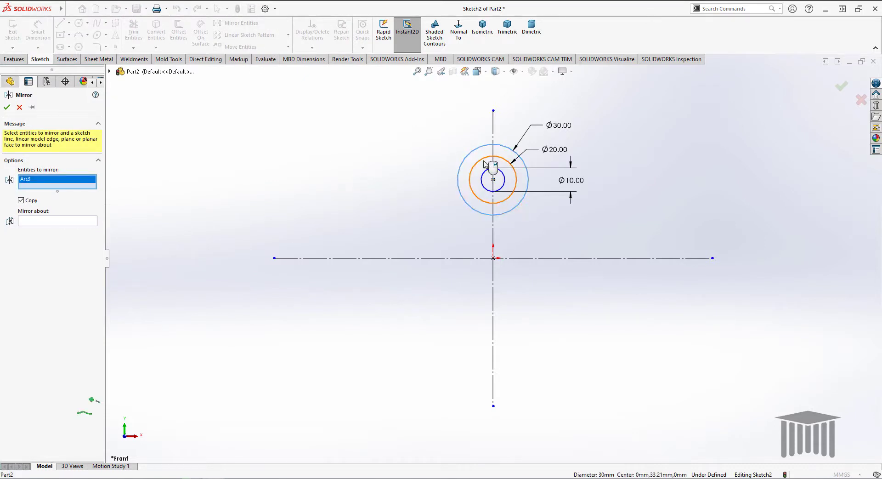
click(477, 163)
click(487, 172)
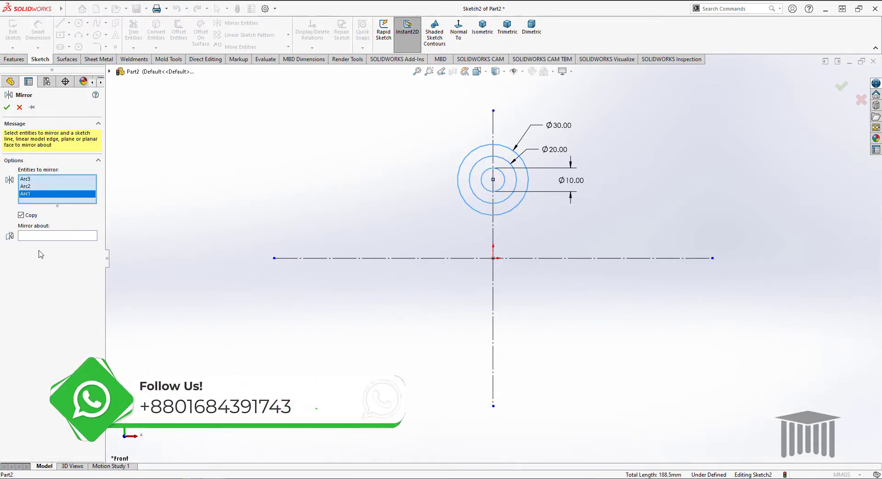
click(48, 236)
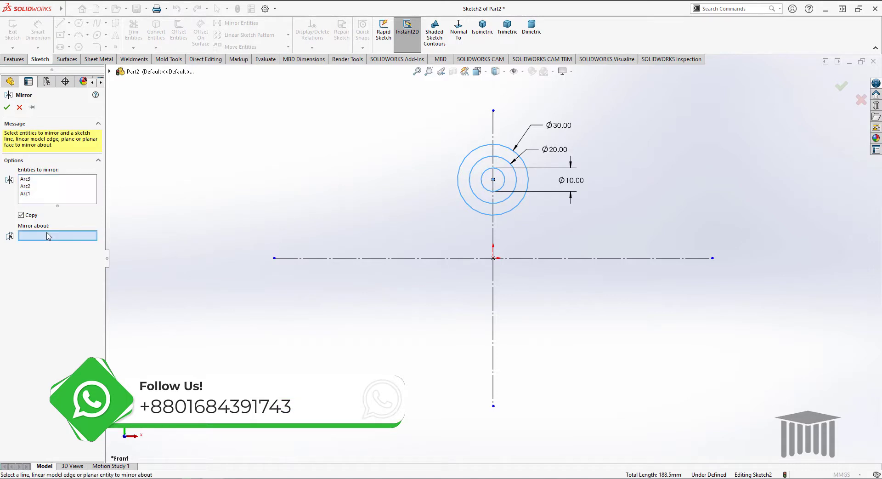
click(473, 258)
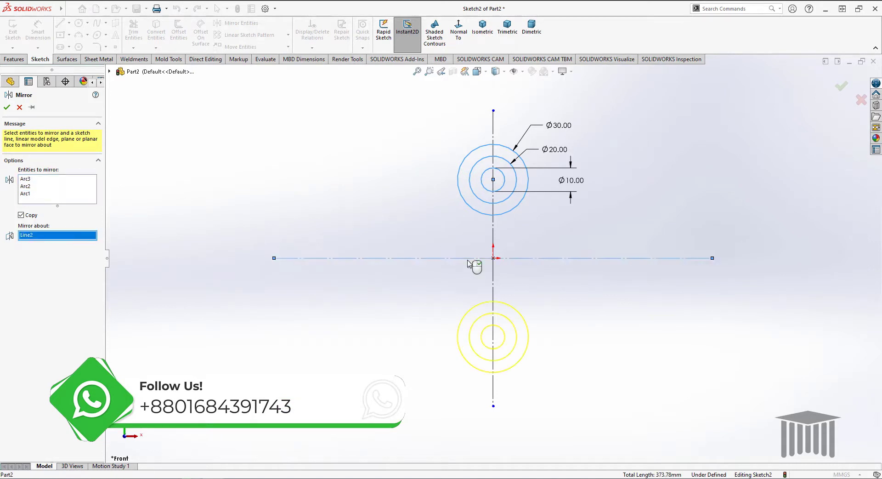
click(7, 108)
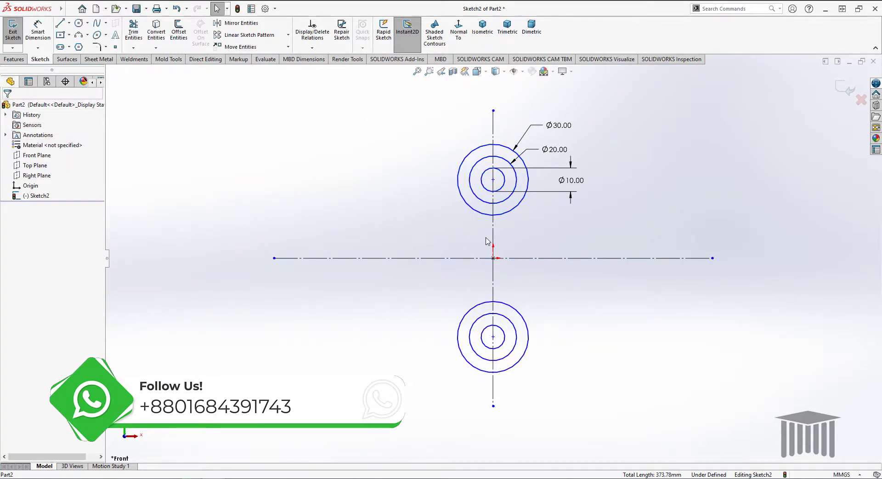
Dimension the vertical distance between the centers of the upper and lower circle sets and set it to 80 mm.
click(39, 28)
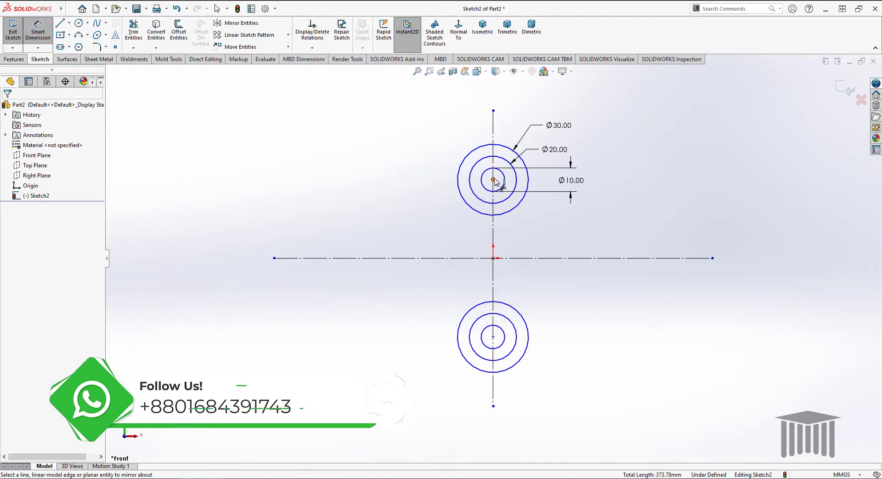
click(493, 337)
click(493, 179)
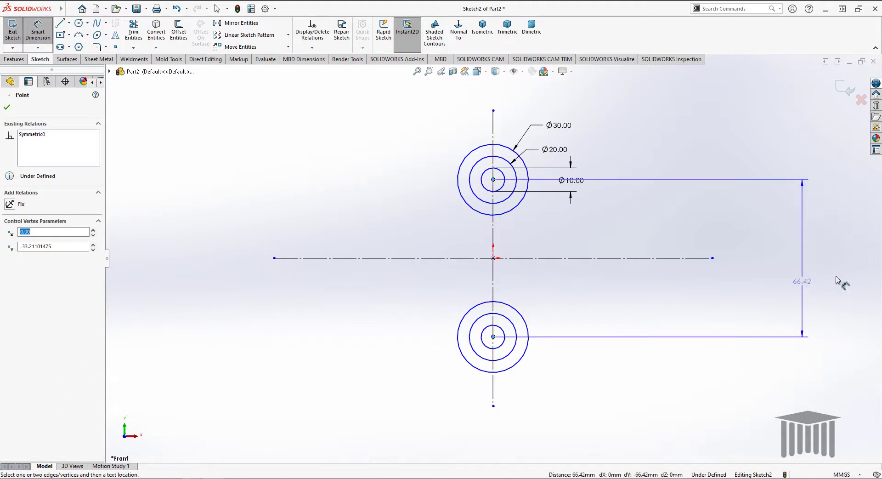
click(788, 274)
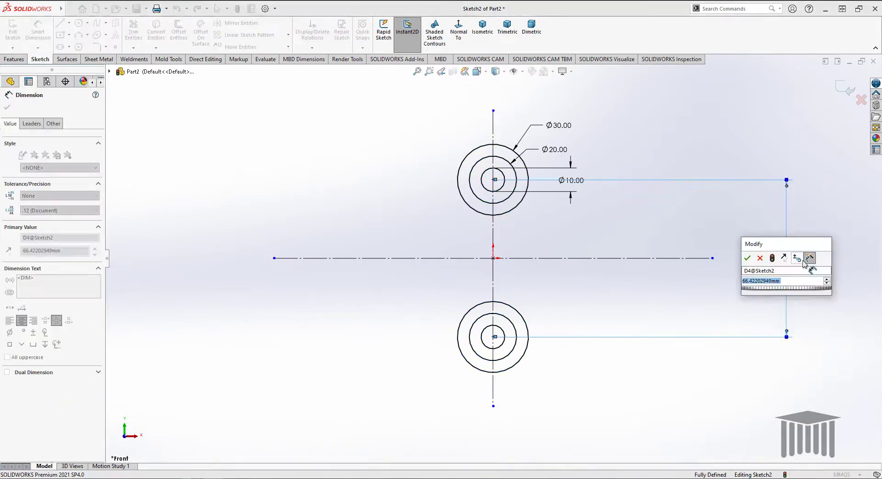
text(80)
key(Return)
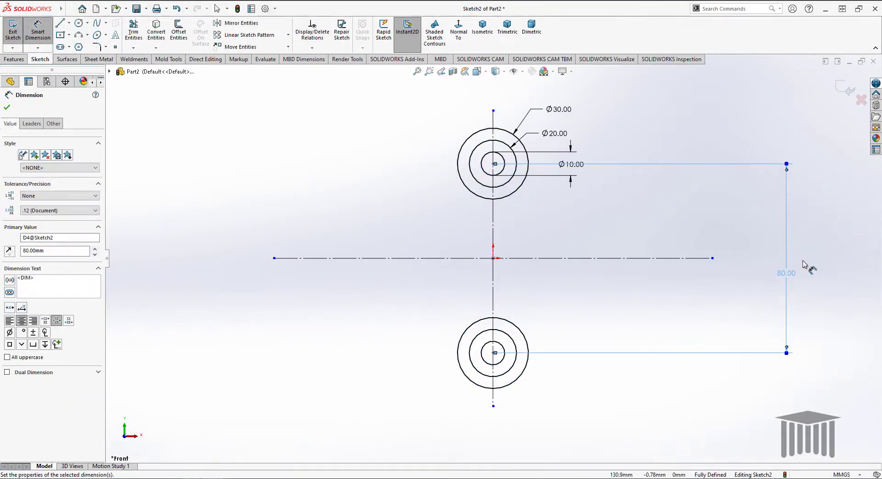
click(7, 107)
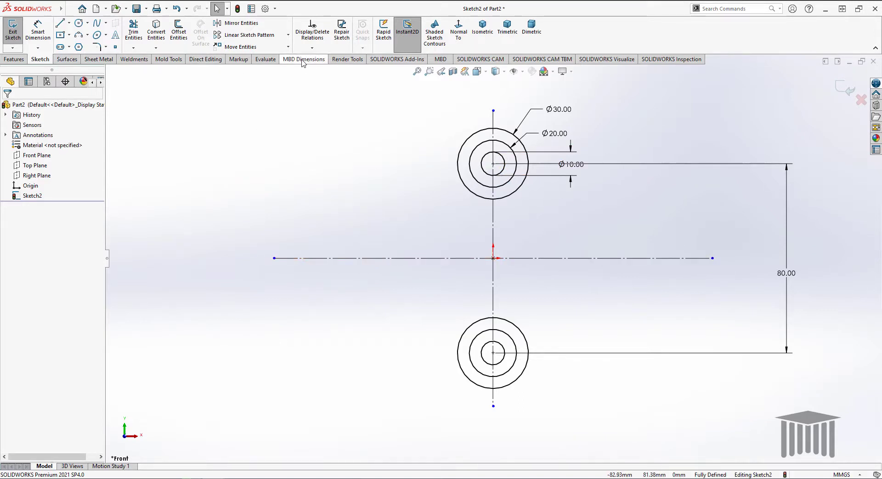
Copy the upper three concentric circles onto the horizontal centerline, centered about 77 mm to the right of the origin.
click(288, 48)
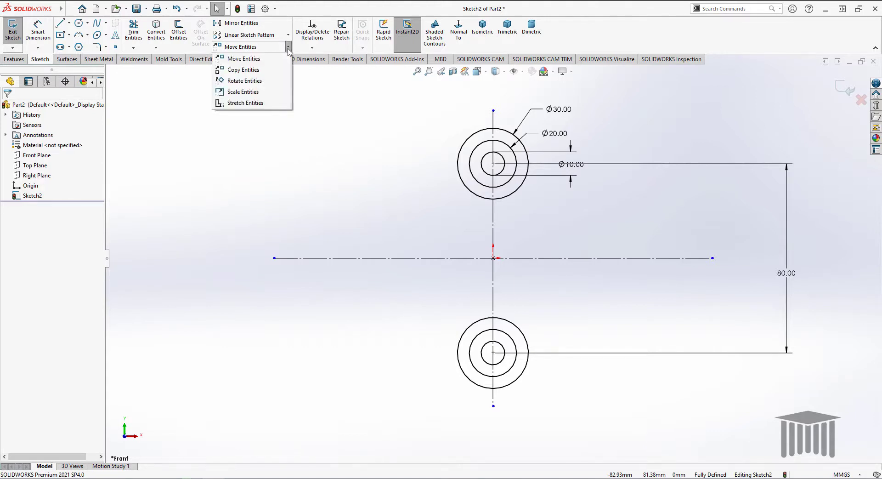
click(244, 71)
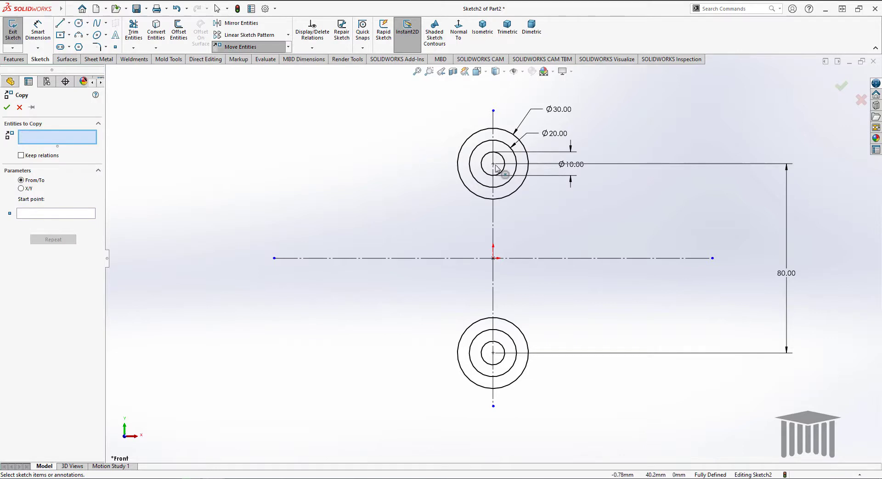
drag(486, 168, 458, 194)
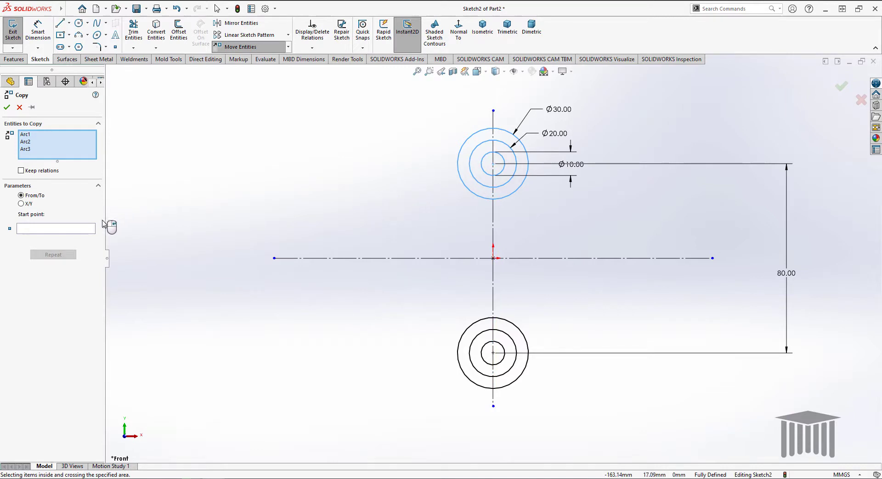
click(79, 230)
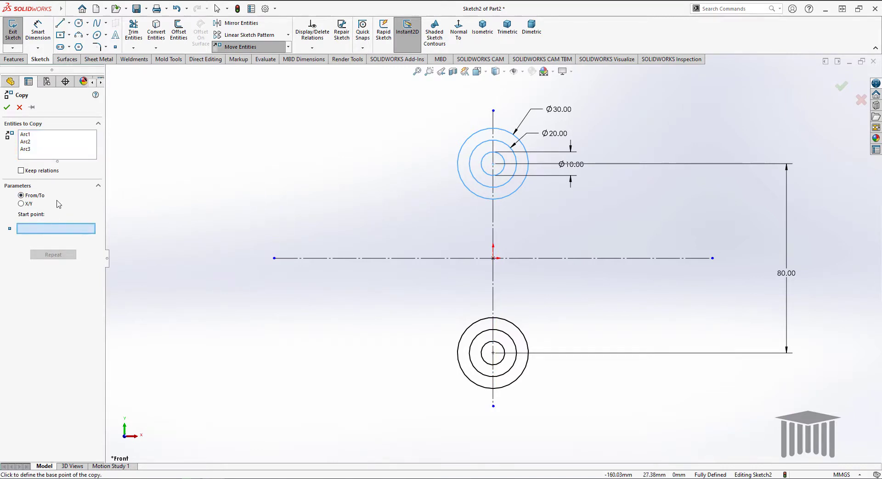
click(678, 262)
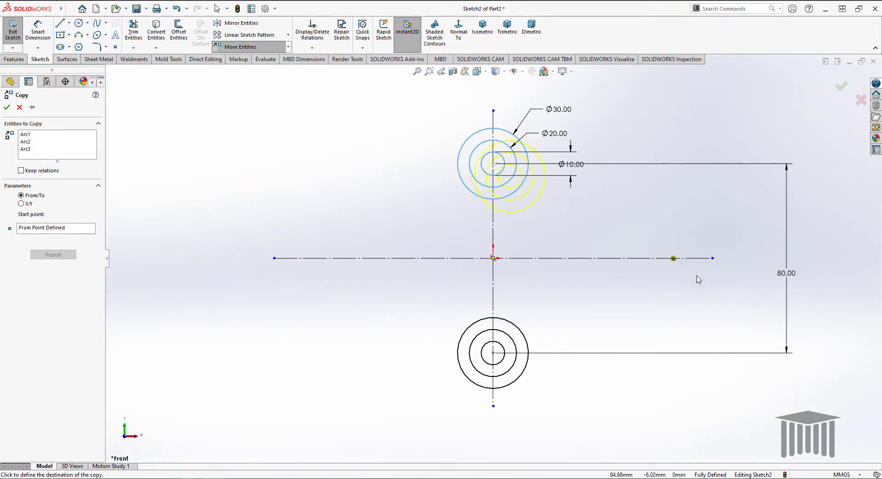
click(858, 357)
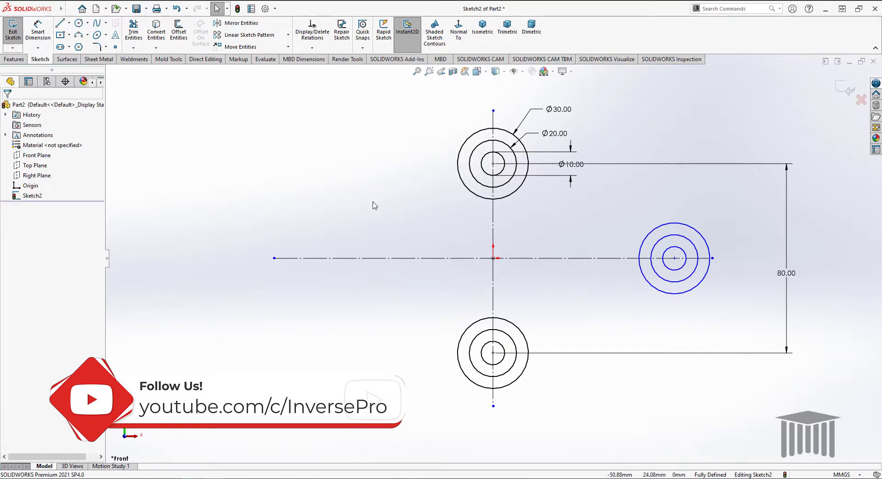
Dimension the vertical distance between the upper circles' center and the copied circles' center, accepting 40 mm.
click(38, 29)
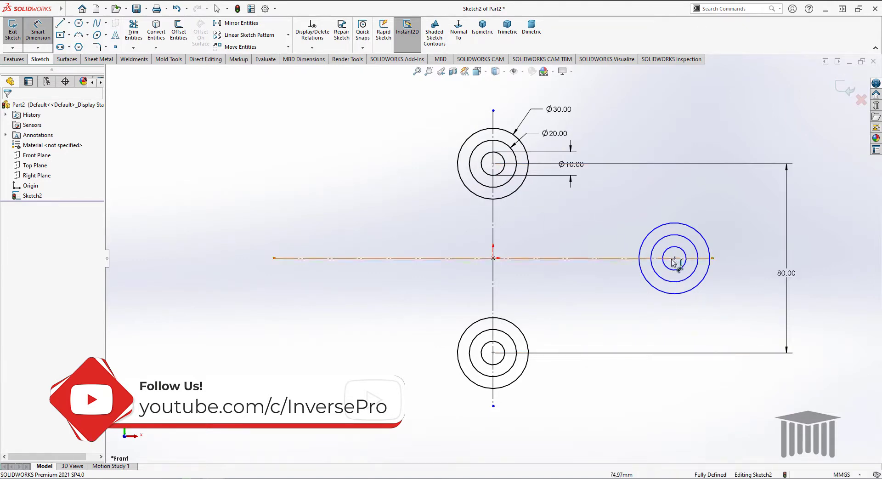
click(493, 164)
click(674, 258)
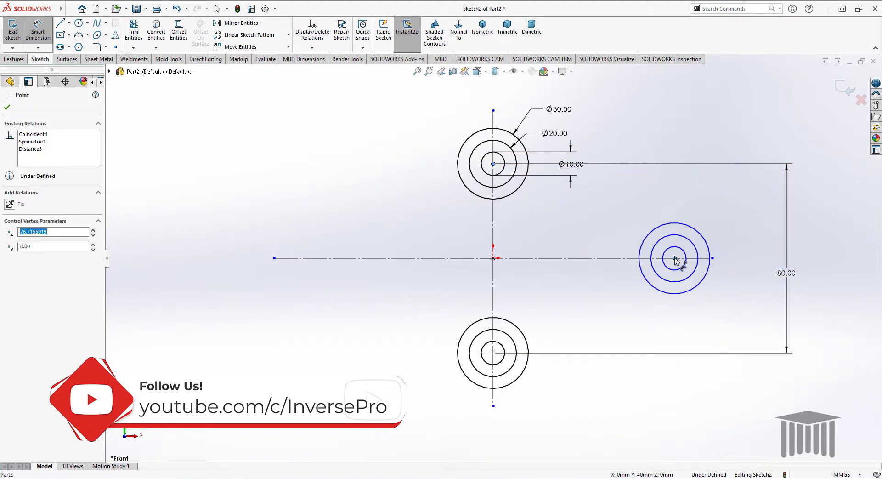
click(701, 189)
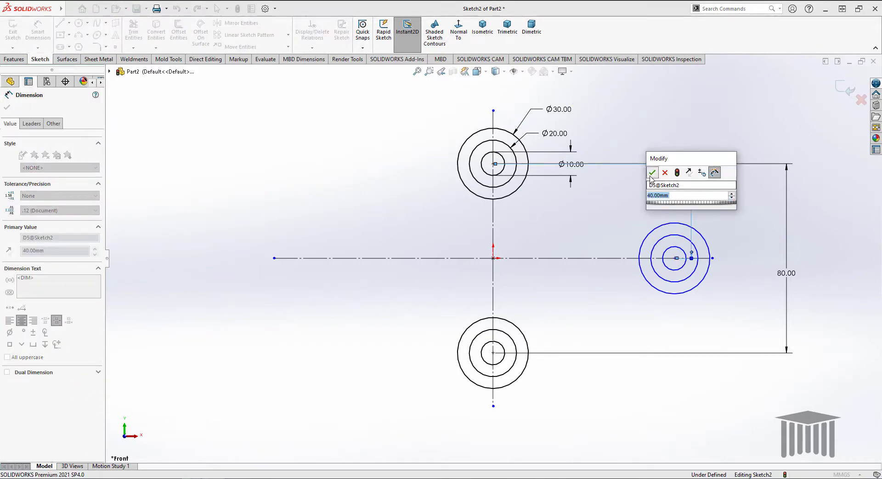
click(651, 175)
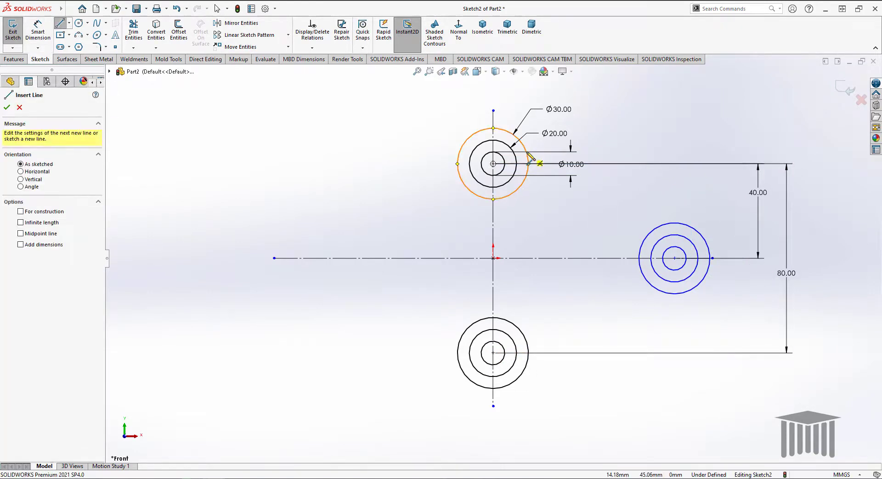
Sketch a vertical line joining the left quadrant points of the upper and lower 30 mm circles.
click(457, 164)
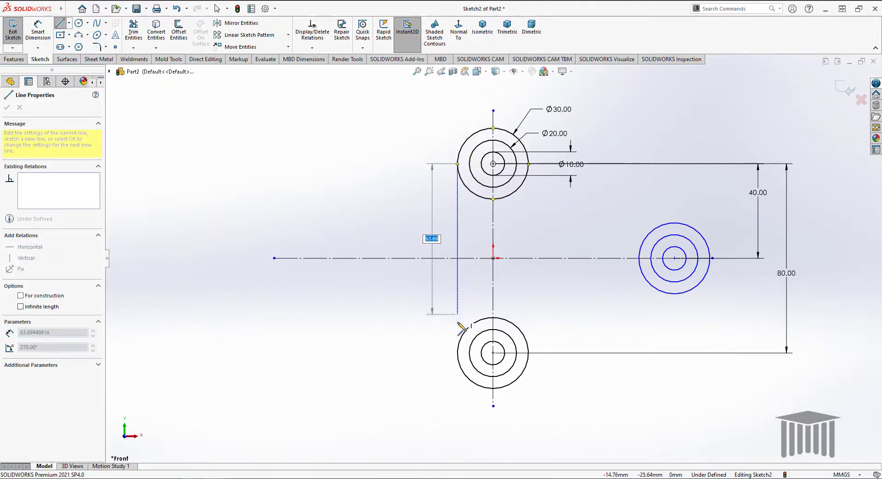
click(458, 353)
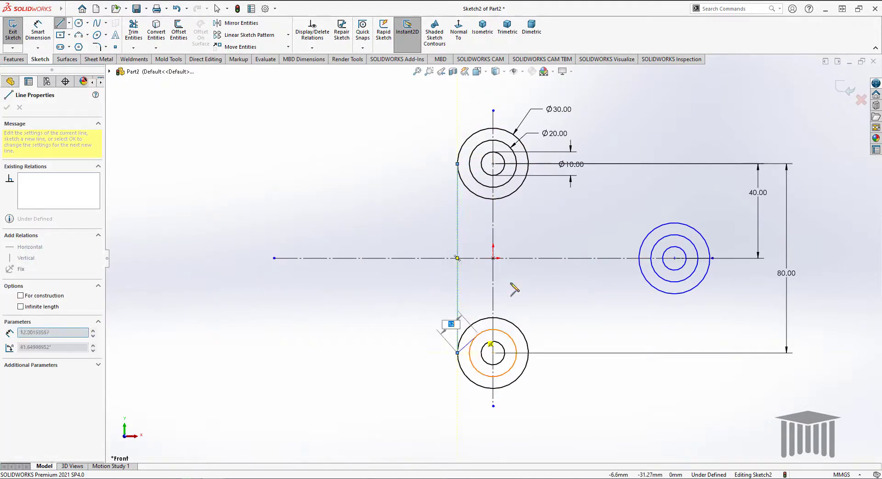
right_click(506, 202)
click(514, 225)
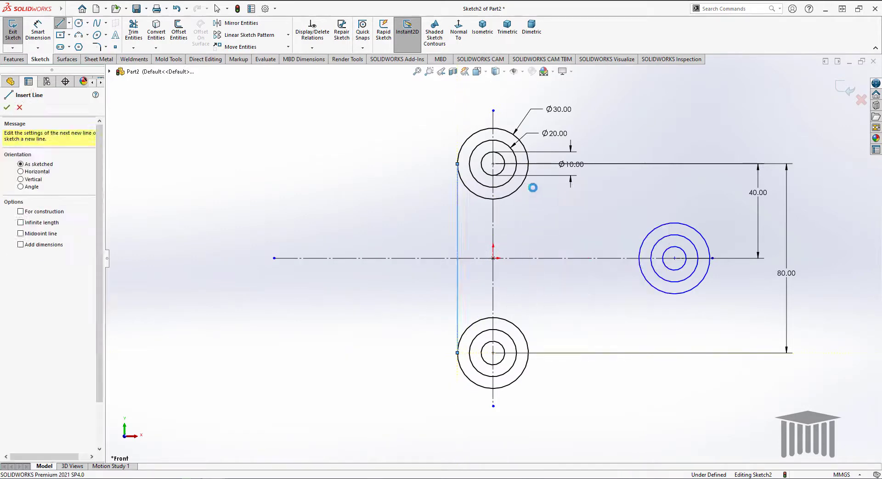
Sketch a second vertical line joining the right quadrant points of the upper and lower 30 mm circles.
click(60, 23)
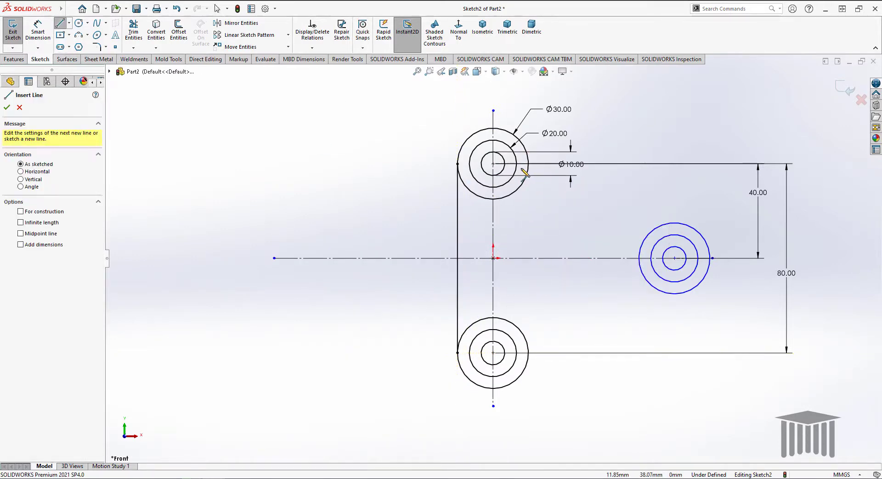
click(528, 163)
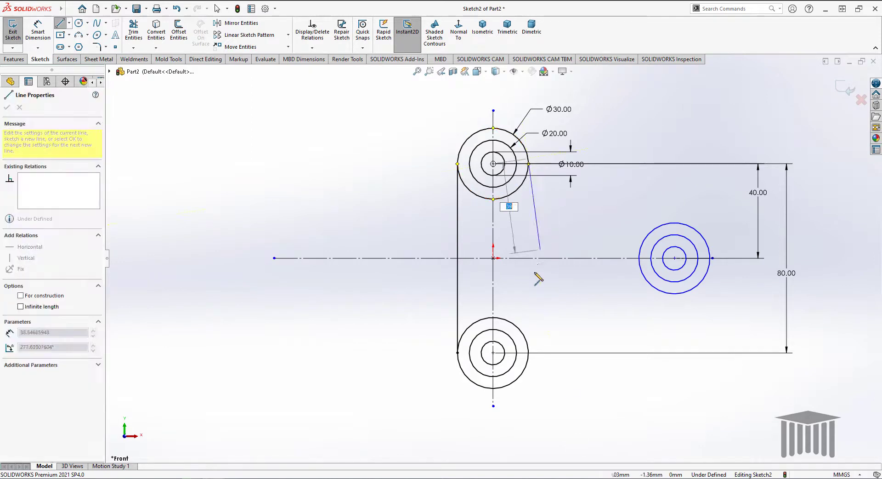
click(528, 352)
right_click(577, 258)
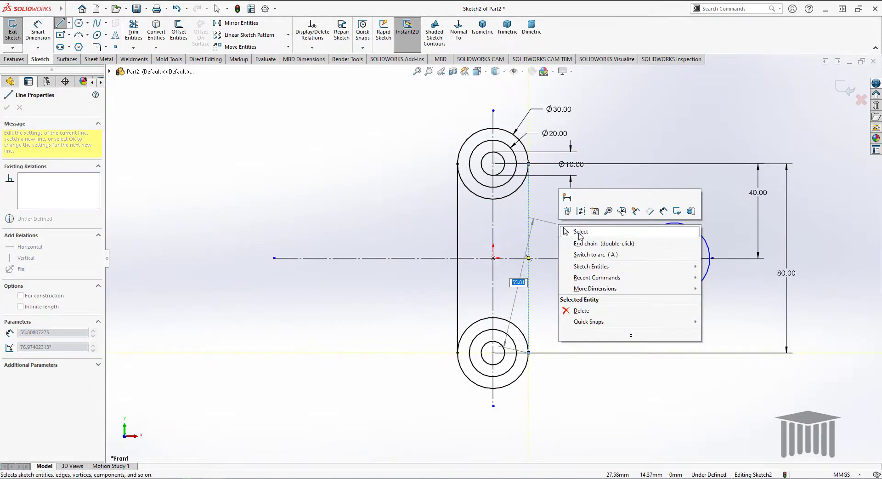
click(640, 229)
click(59, 25)
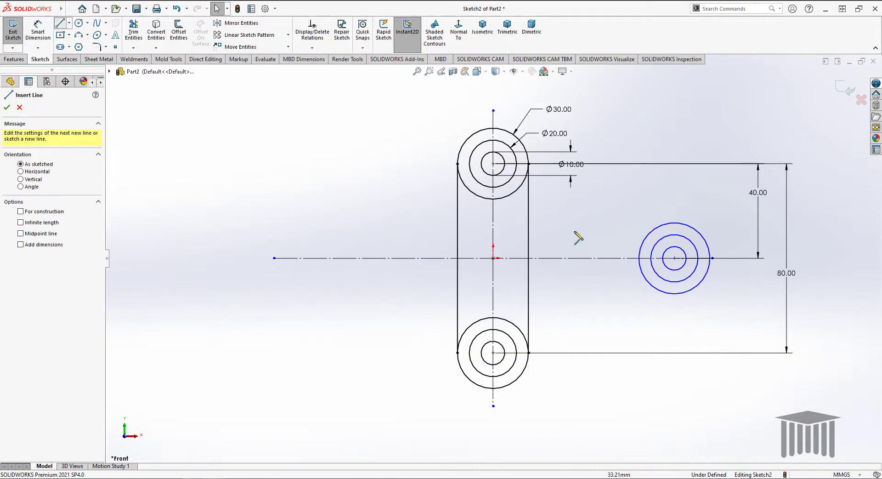
Sketch a horizontal line about 62 mm long from the right outer circle's top quadrant point to the right vertical line.
click(674, 222)
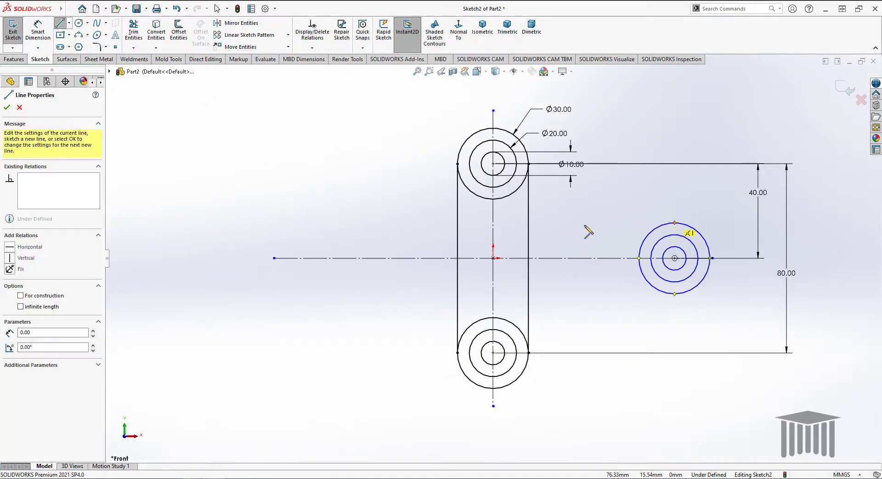
click(529, 222)
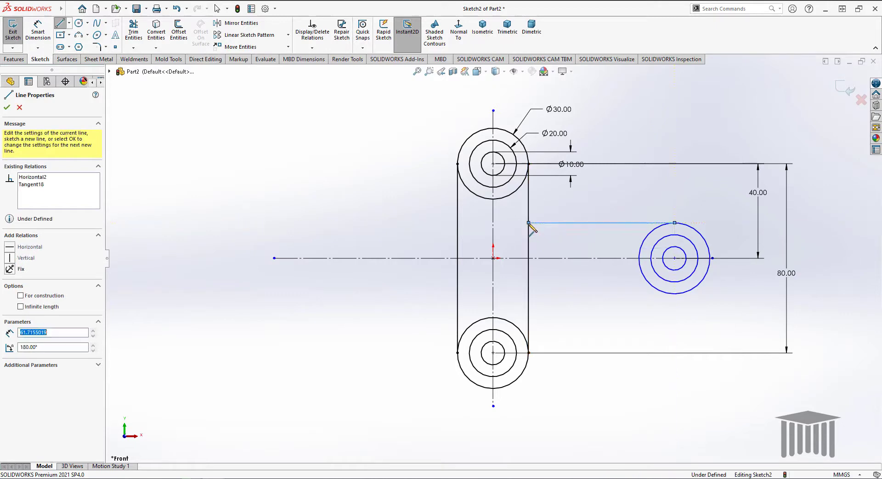
right_click(566, 207)
click(583, 213)
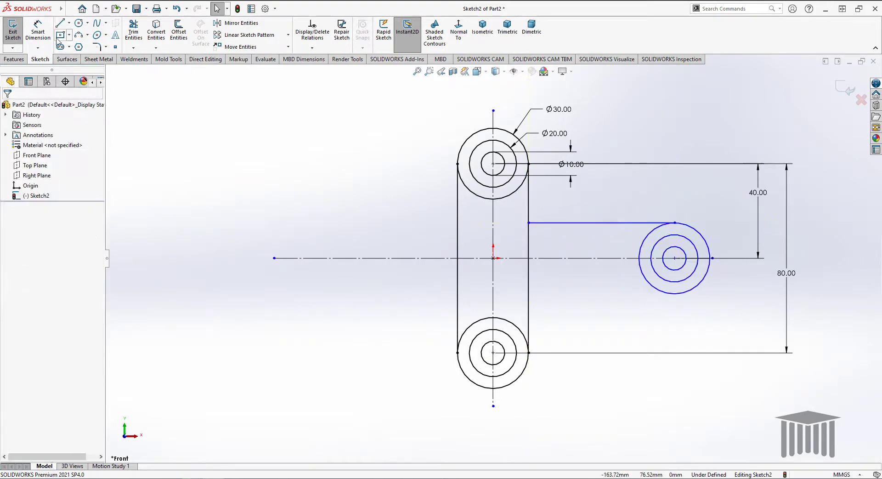
Sketch a second horizontal line from the right outer circle's bottom quadrant point to the right vertical line.
click(60, 23)
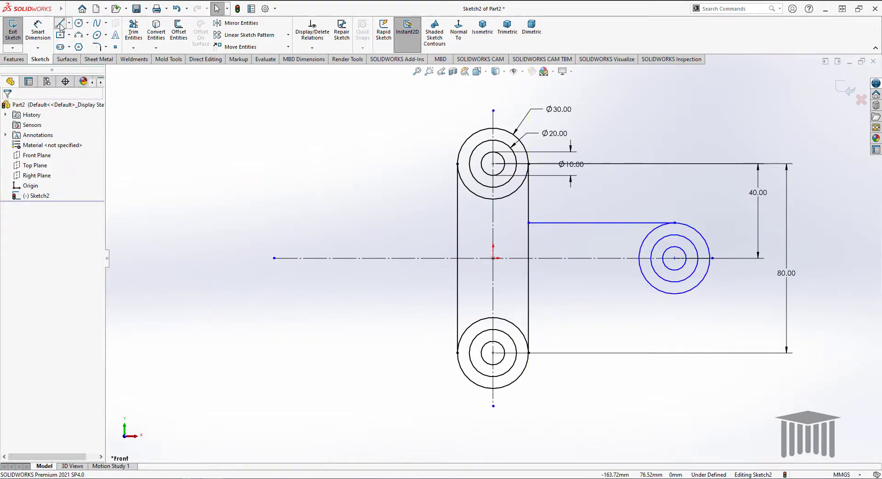
click(675, 294)
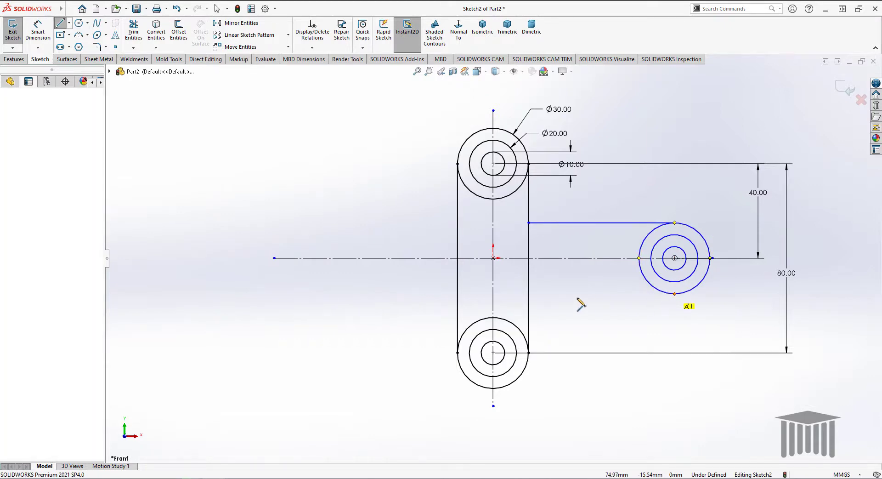
click(528, 294)
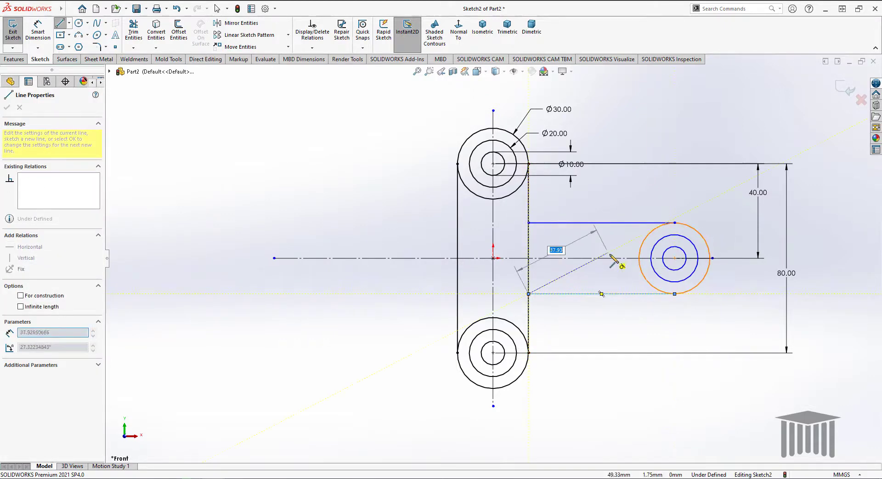
right_click(644, 140)
click(664, 153)
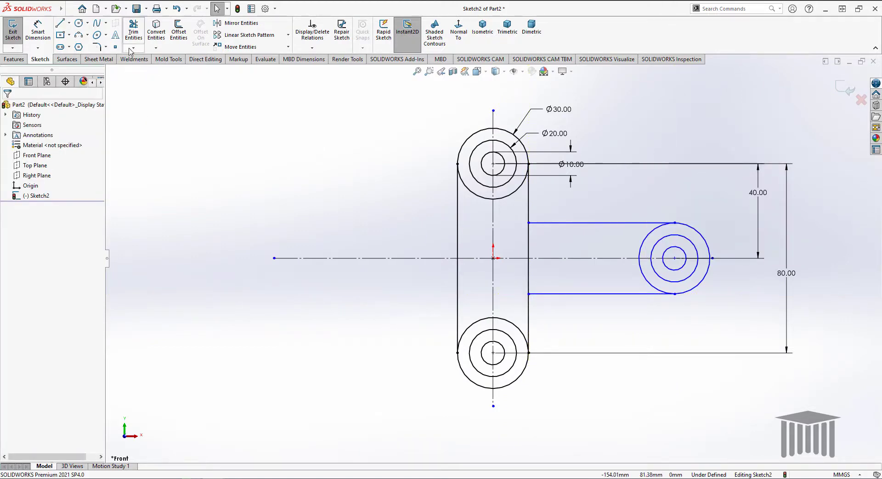
Power-trim the right vertical line between the two horizontal lines and the inner halves of all three outer circles.
click(134, 32)
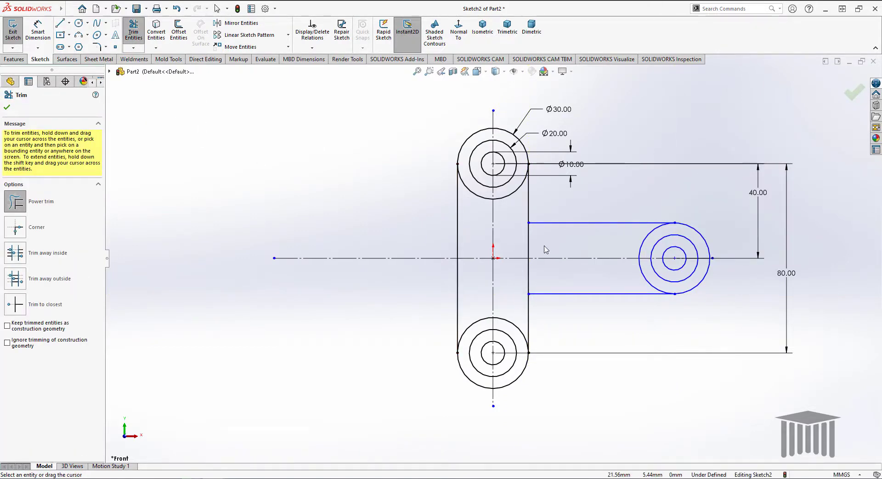
mouse_move(546, 249)
mouse_down()
mouse_move(508, 240)
mouse_move(547, 274)
mouse_up()
mouse_move(513, 218)
mouse_down()
mouse_move(508, 194)
mouse_move(480, 197)
mouse_up()
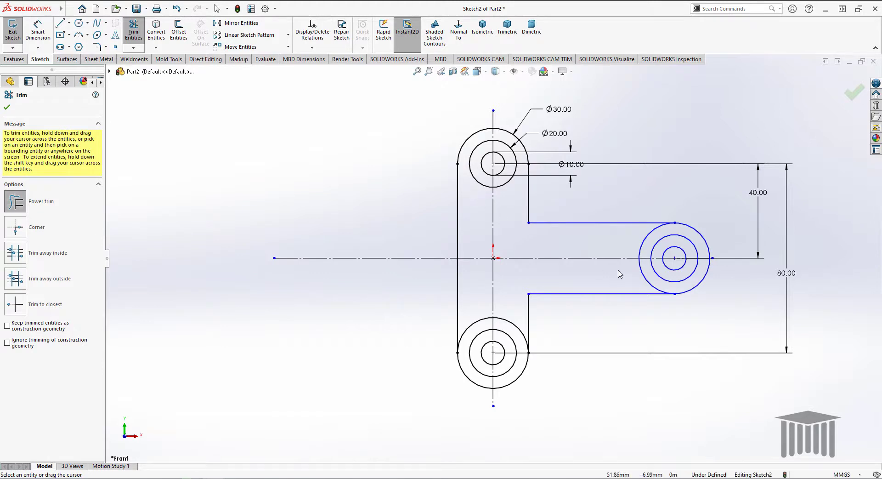
drag(639, 240, 648, 241)
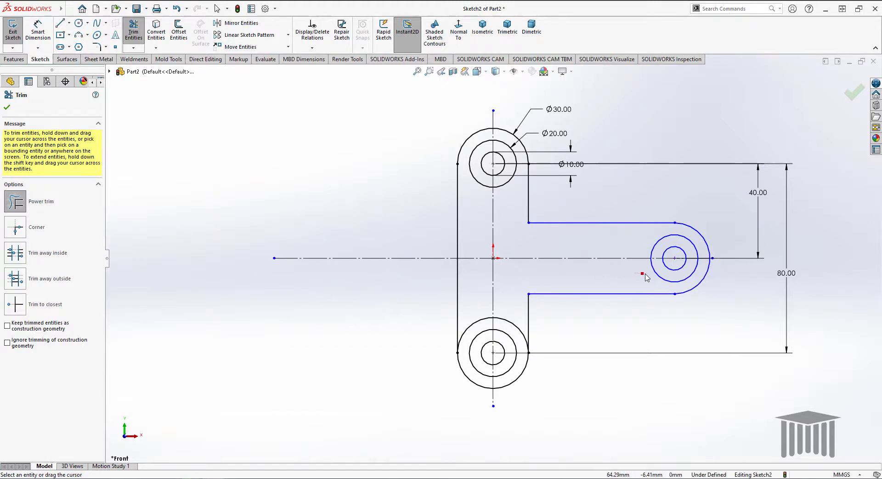
drag(480, 318, 481, 331)
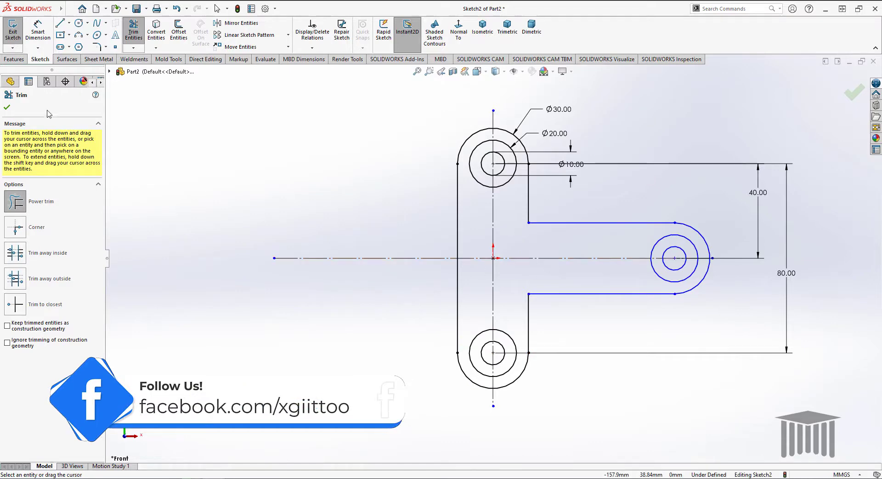
click(7, 108)
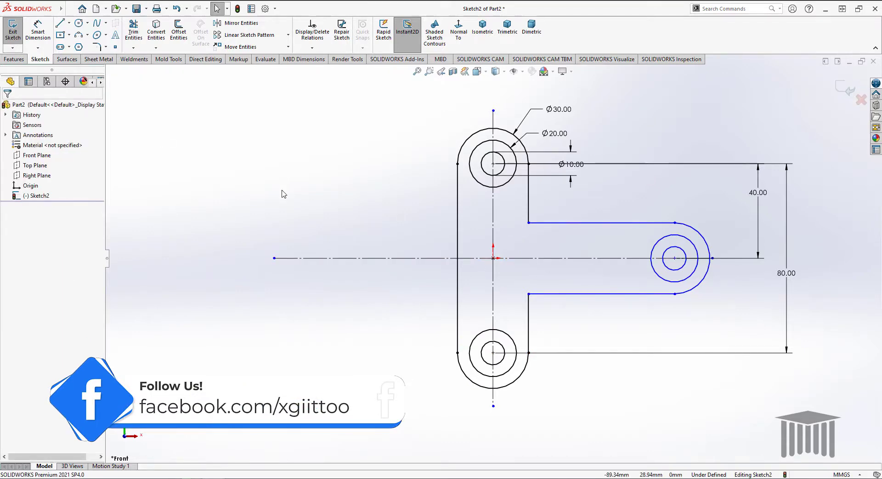
Check the exercise-11 drawing and sketch a vertical straight slot about 26 mm left of the origin, with centers 30 mm apart and about 11 mm wide.
key(alt+Tab)
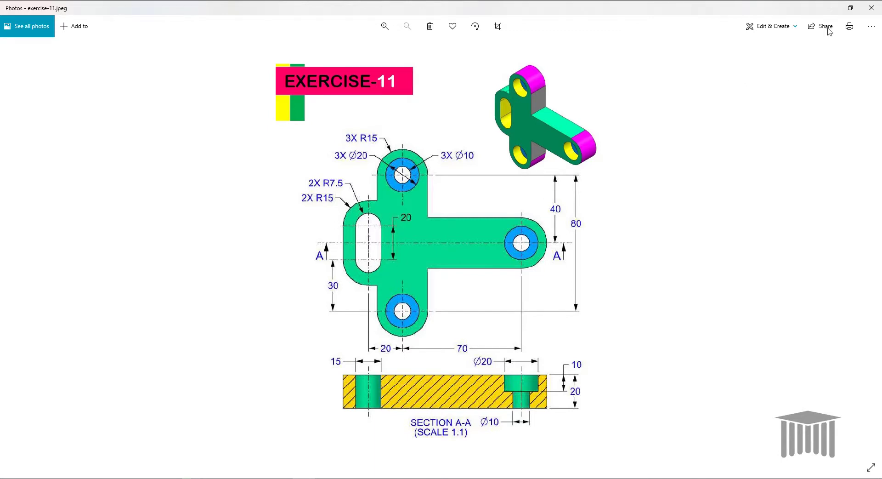
click(830, 7)
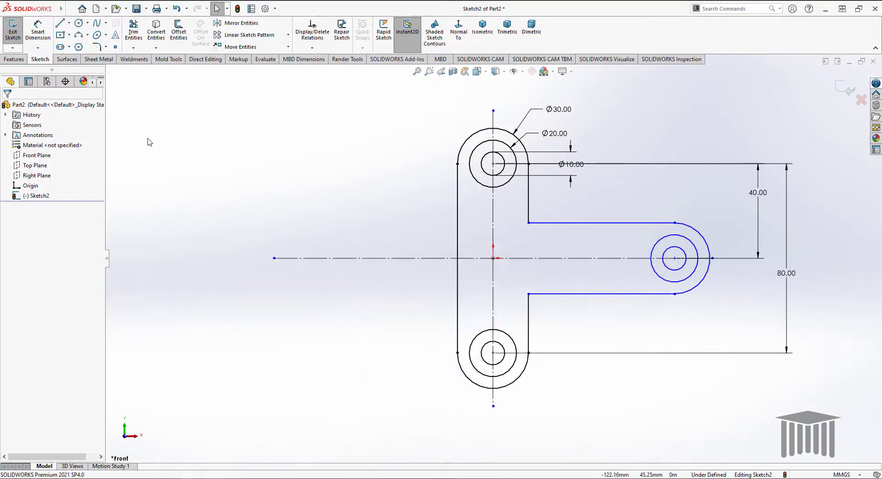
click(69, 47)
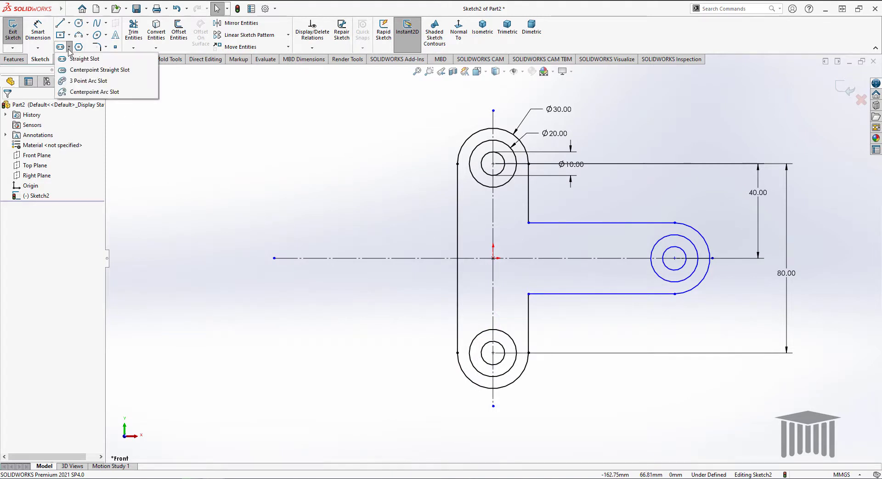
click(89, 57)
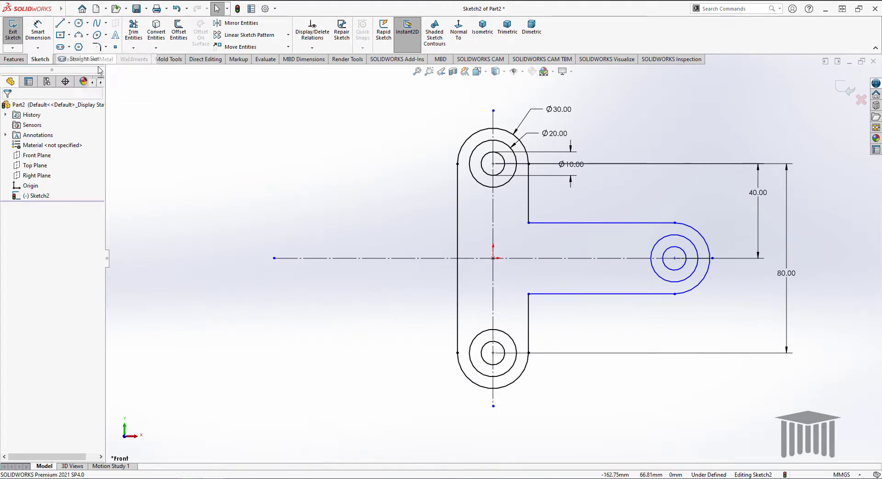
click(431, 223)
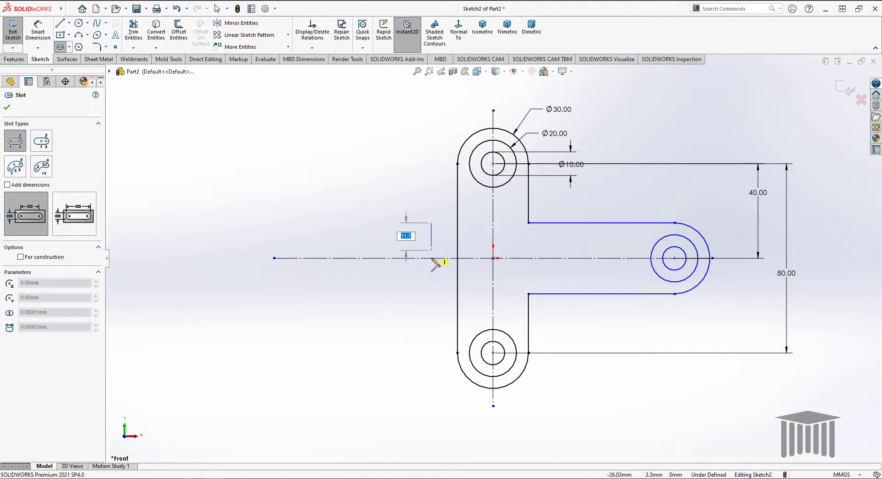
click(431, 293)
click(434, 218)
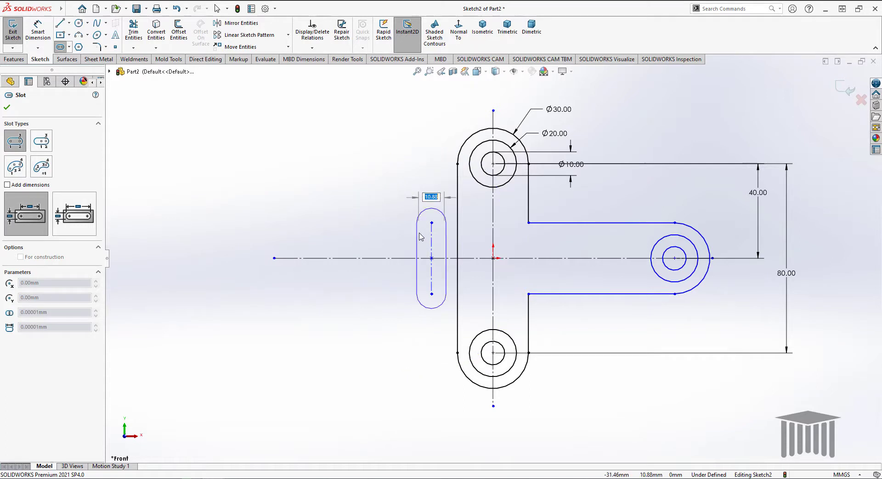
click(434, 219)
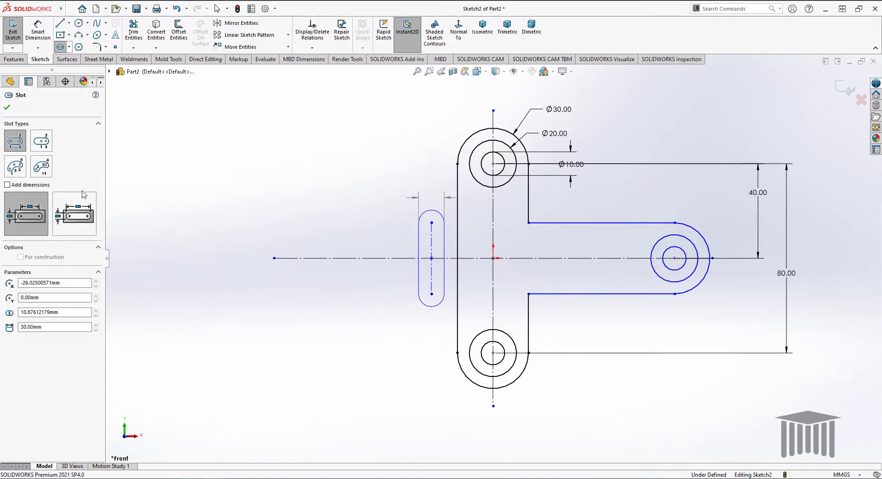
click(7, 107)
Dimension the slot's upper end arc with a radius of 7.5 mm.
click(38, 31)
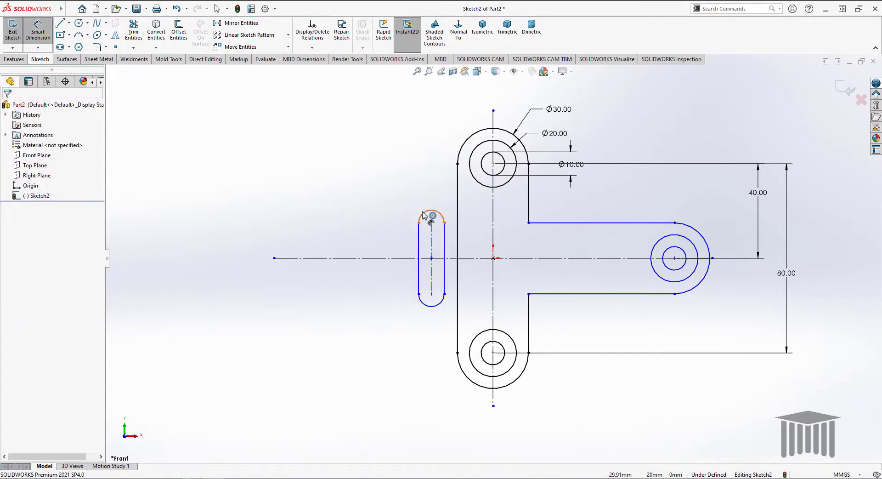
click(409, 202)
click(396, 192)
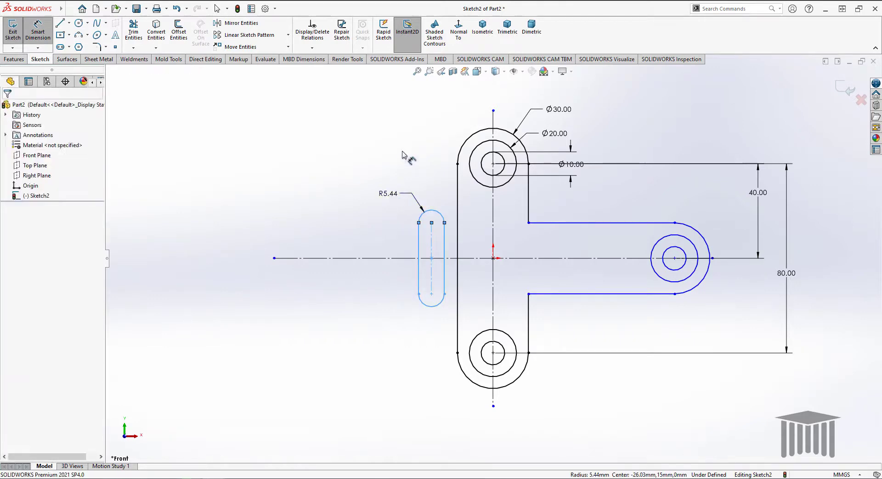
text(7.)
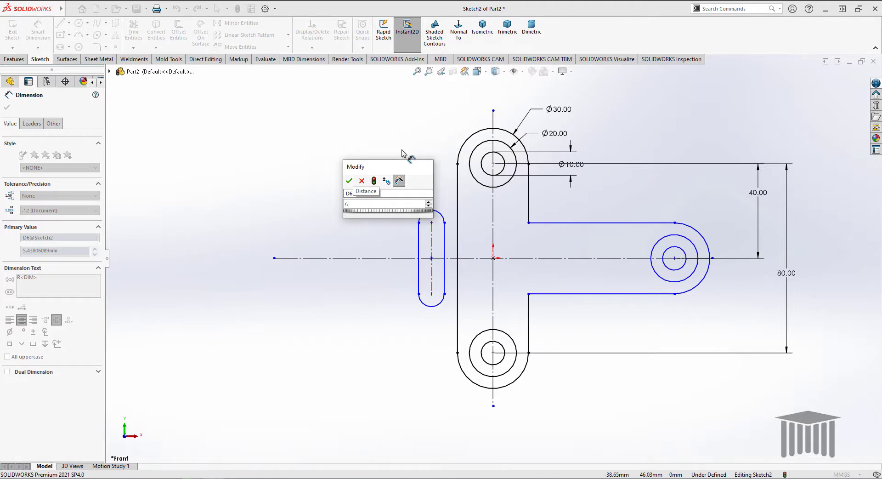
text(5)
key(Return)
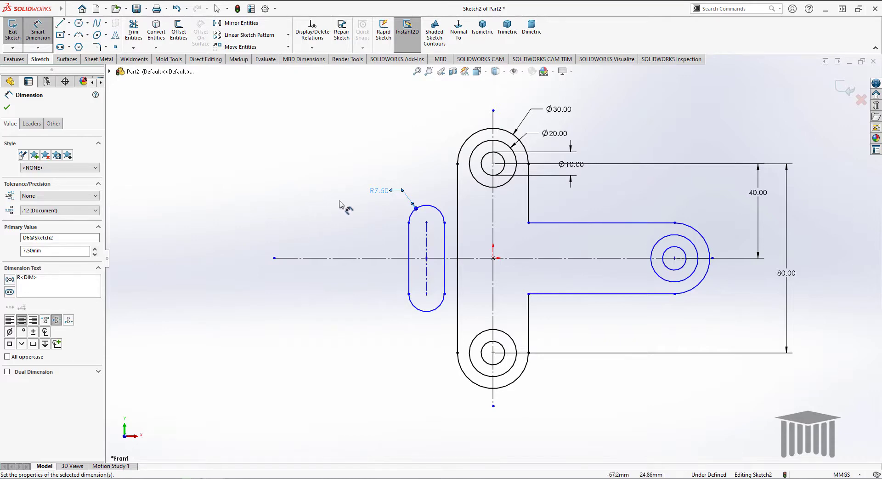
Dimension the slot's vertical construction centerline and set its length to 20 mm.
click(427, 278)
click(384, 278)
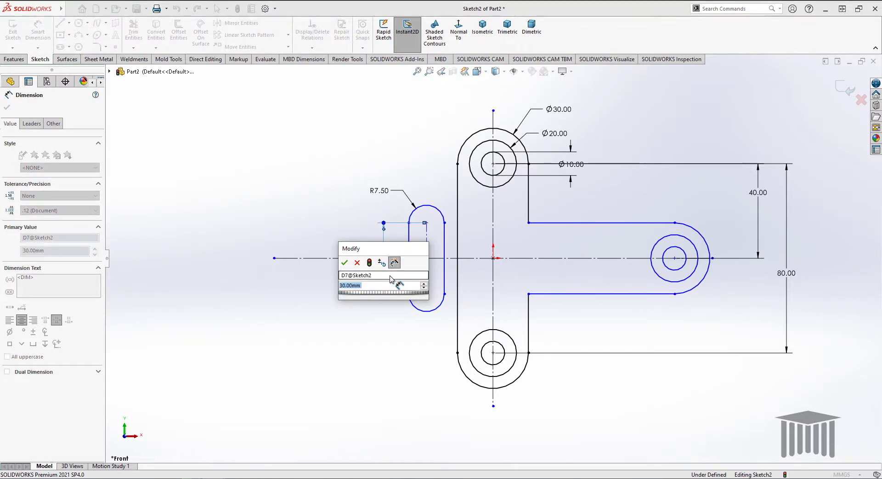
text(20)
key(Return)
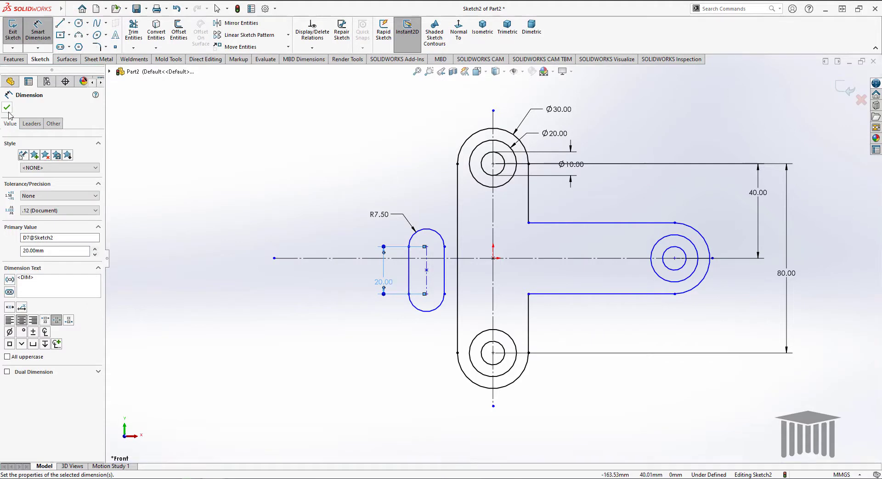
click(7, 108)
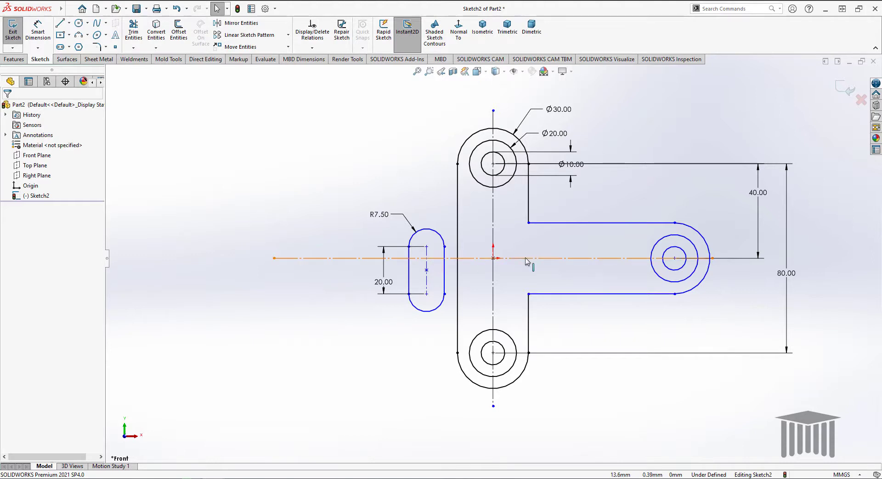
Add a Coincident relation between the slot's center point and the horizontal construction centerline.
click(427, 271)
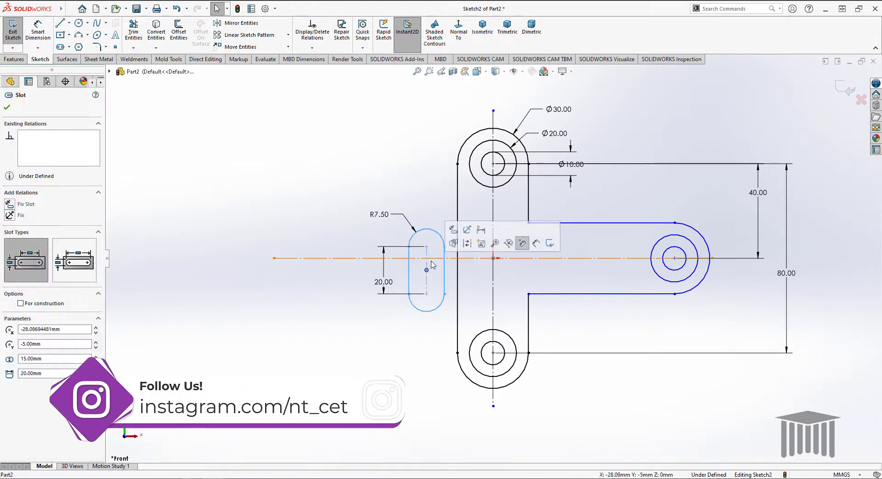
ctrl+click(437, 258)
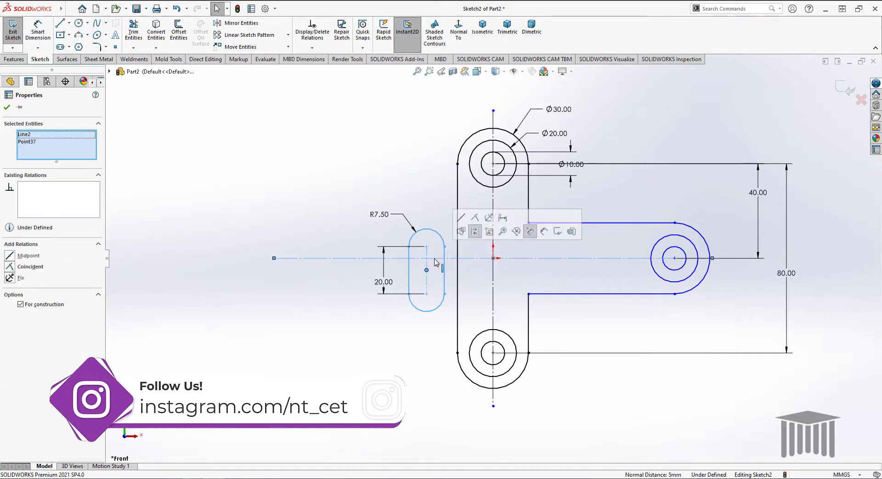
click(476, 217)
key(Escape)
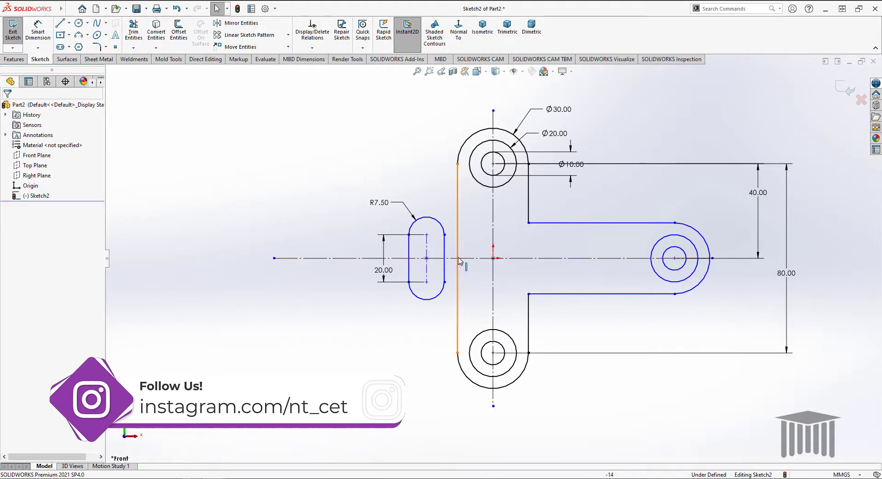
Add a Coincident relation between the slot's center point and the midpoint of the profile's left vertical line.
click(427, 259)
ctrl+click(457, 258)
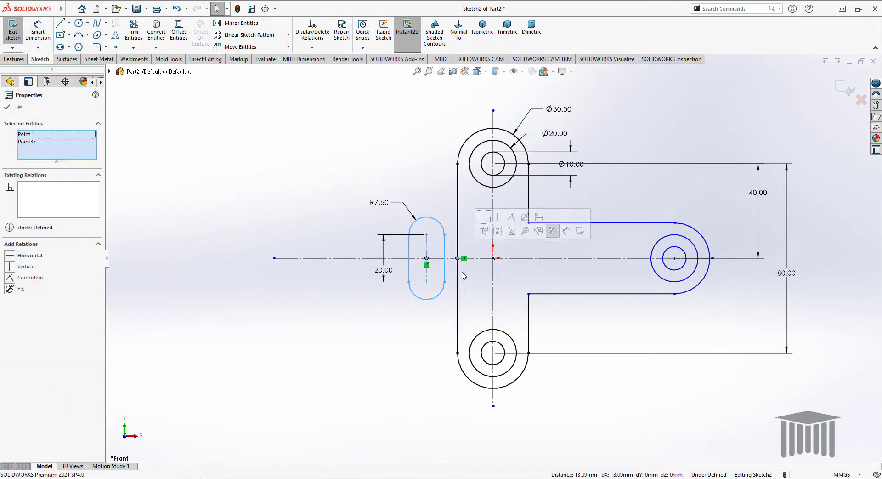
click(511, 219)
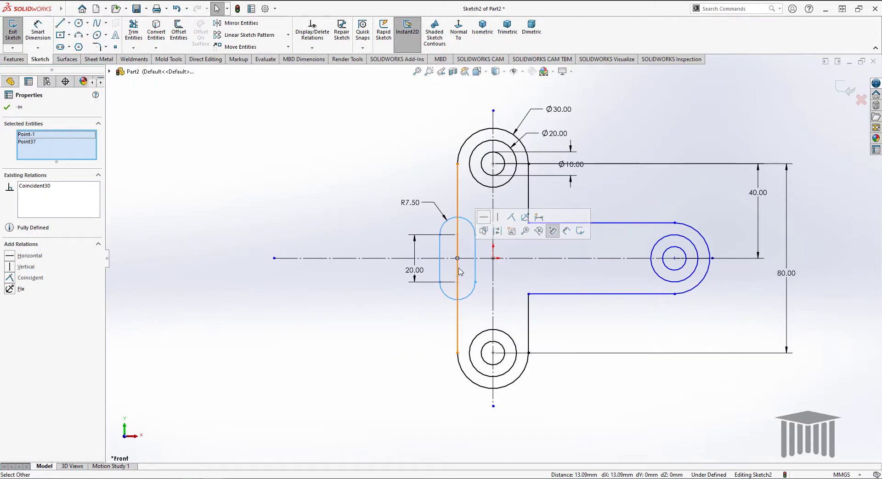
key(Escape)
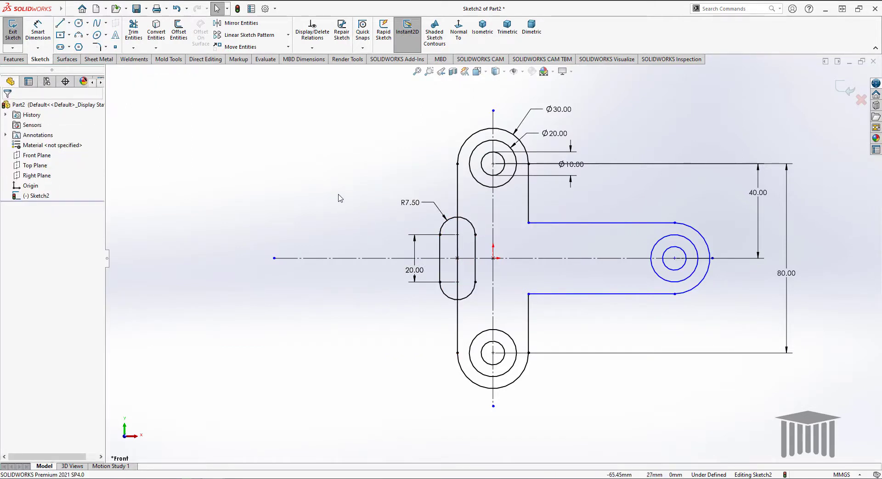
Offset the complete slot outline outward by 10 mm.
click(179, 31)
click(441, 260)
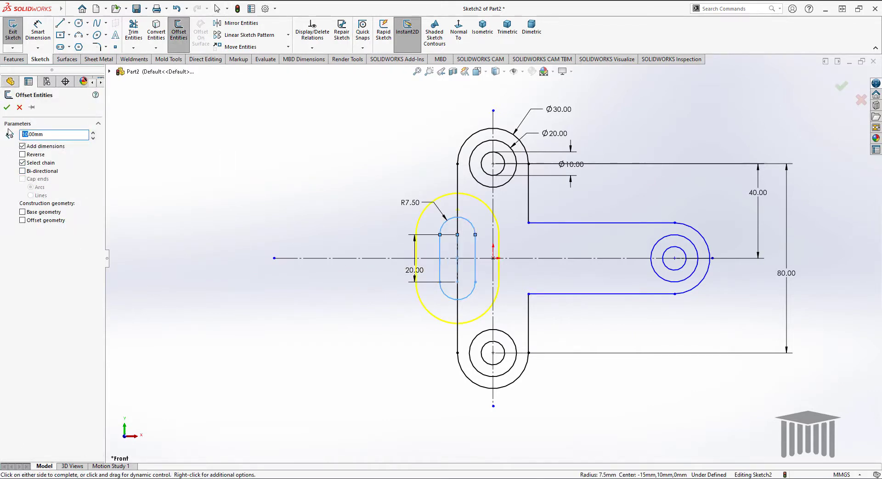
click(7, 108)
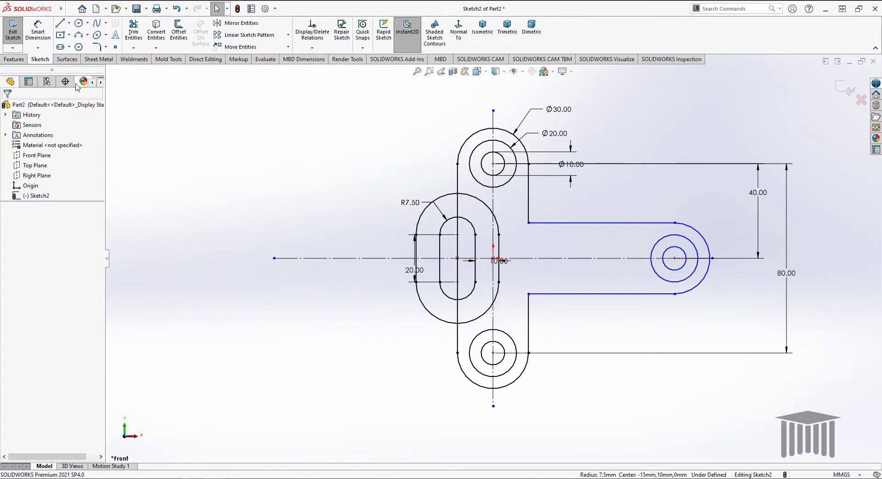
click(50, 34)
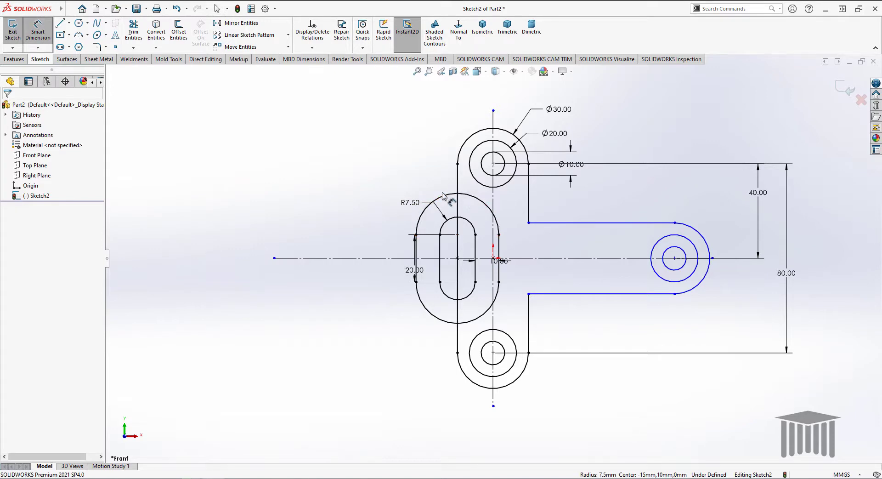
click(396, 190)
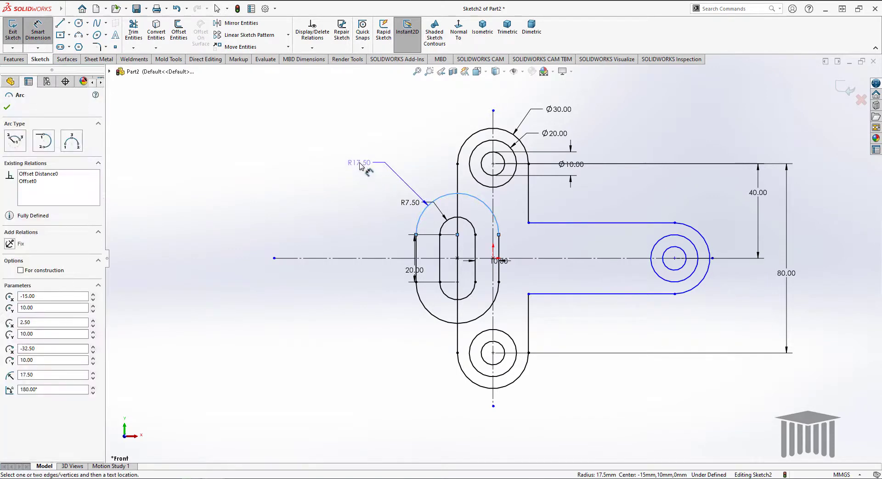
click(364, 166)
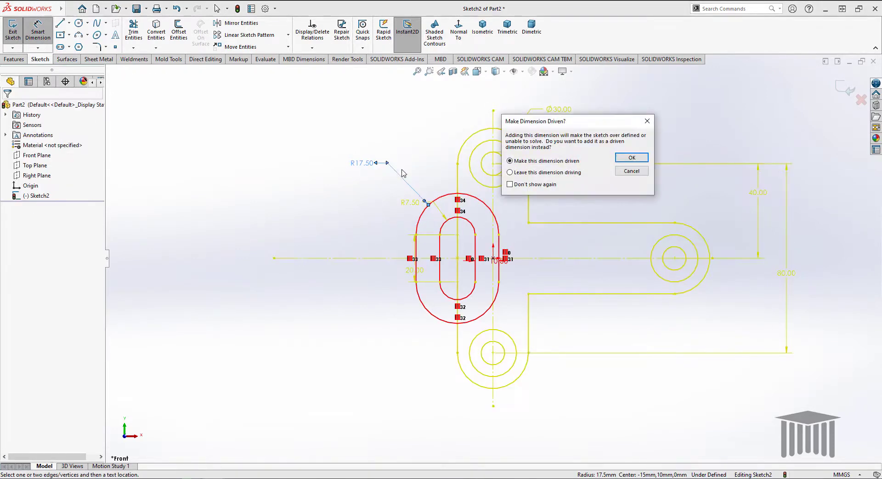
click(633, 171)
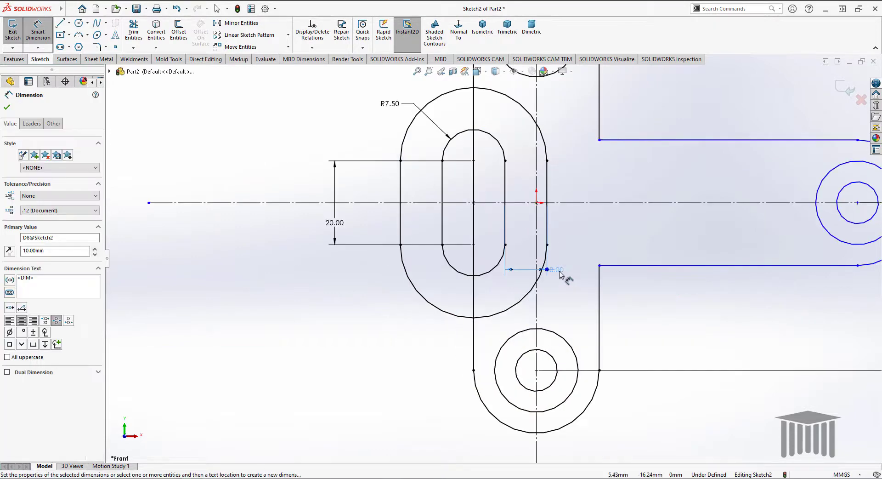
Delete the 10 mm offset dimension between the slot outlines and dimension the outer outline's upper arc to a 15 mm radius.
key(Escape)
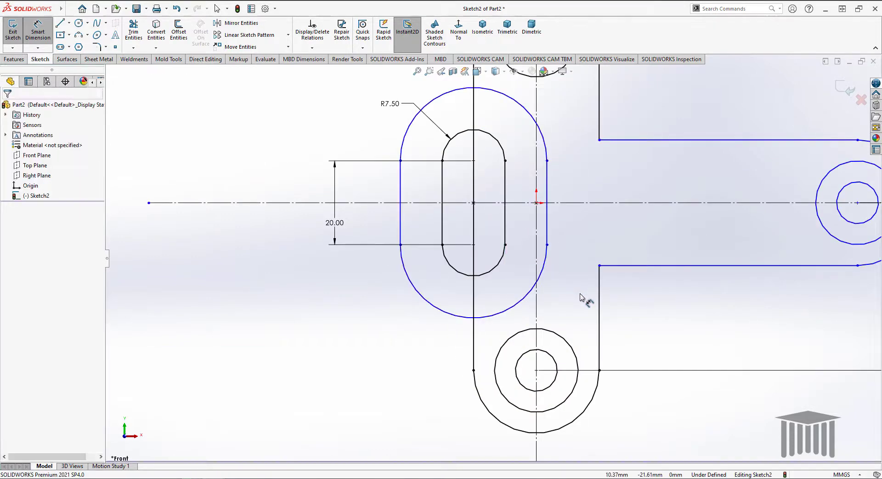
click(410, 129)
click(363, 129)
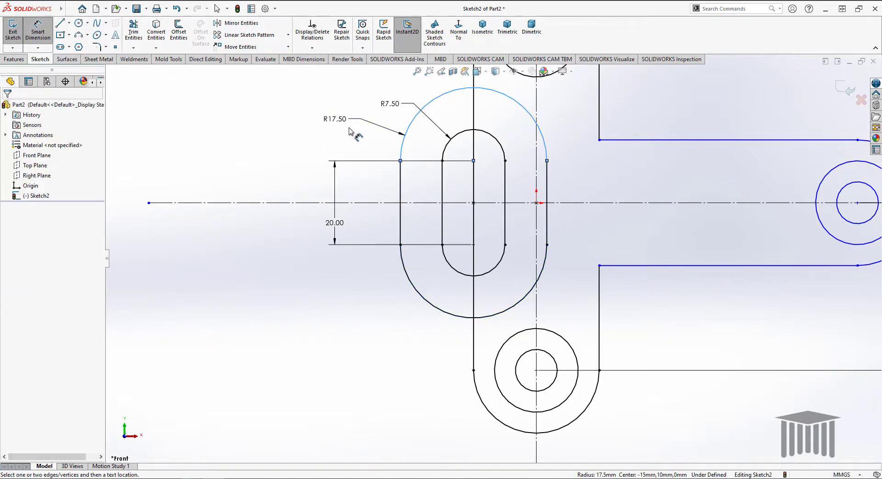
text(15)
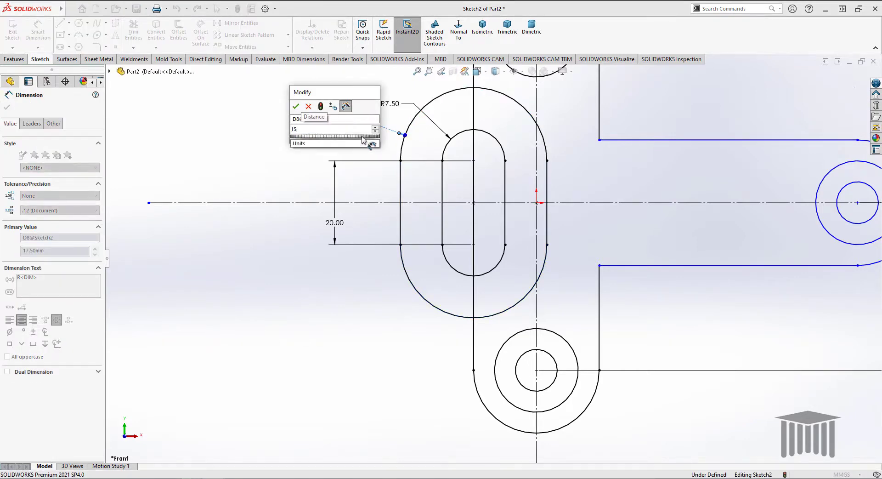
key(Return)
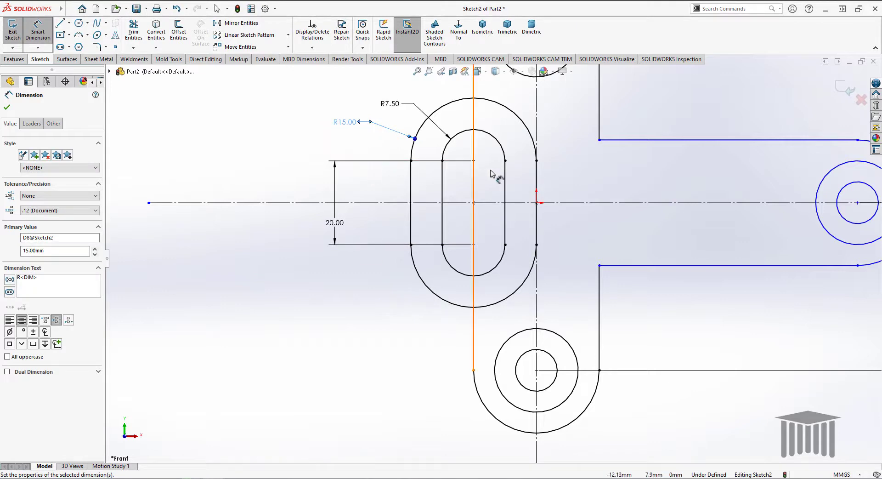
scroll(582, 174, up, 1)
scroll(582, 177, up, 1)
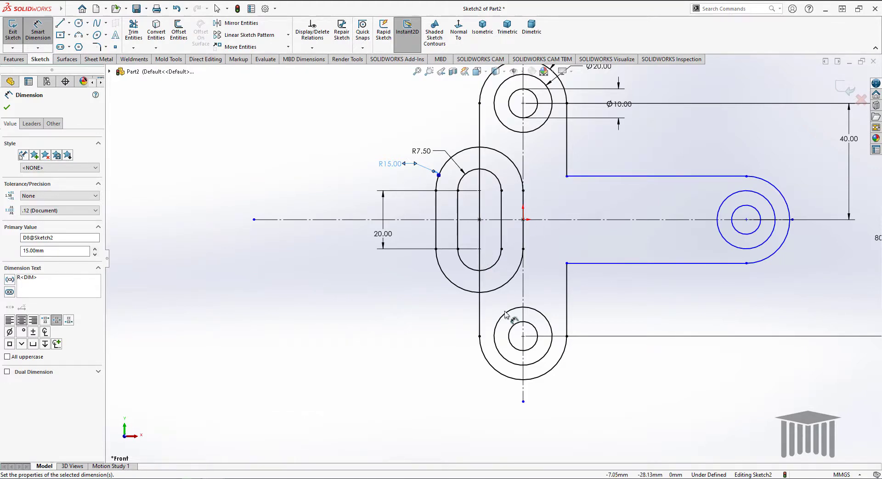
click(523, 336)
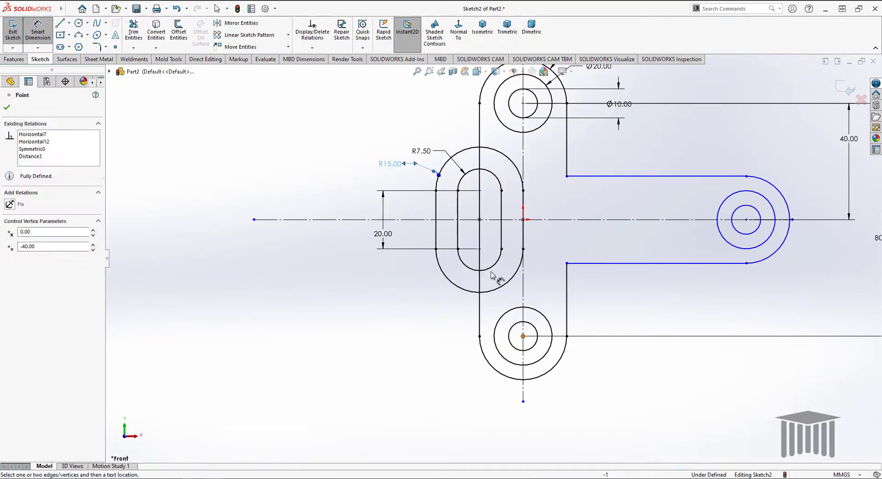
click(480, 249)
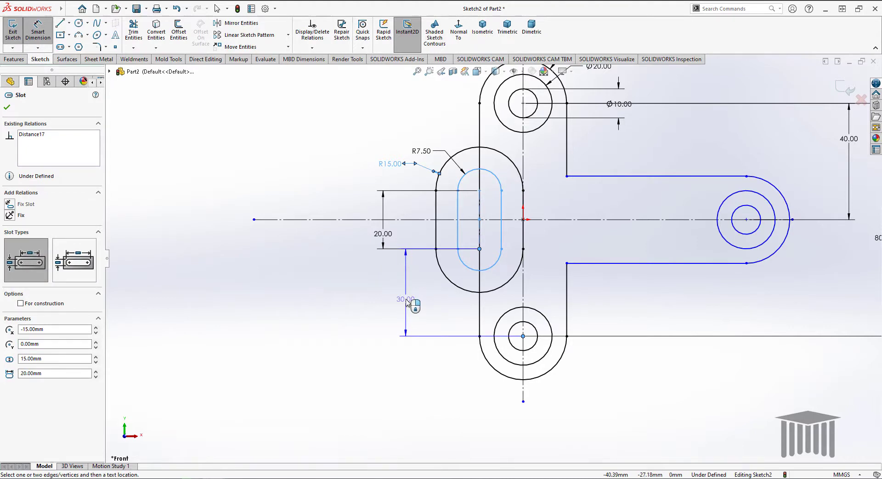
key(Escape)
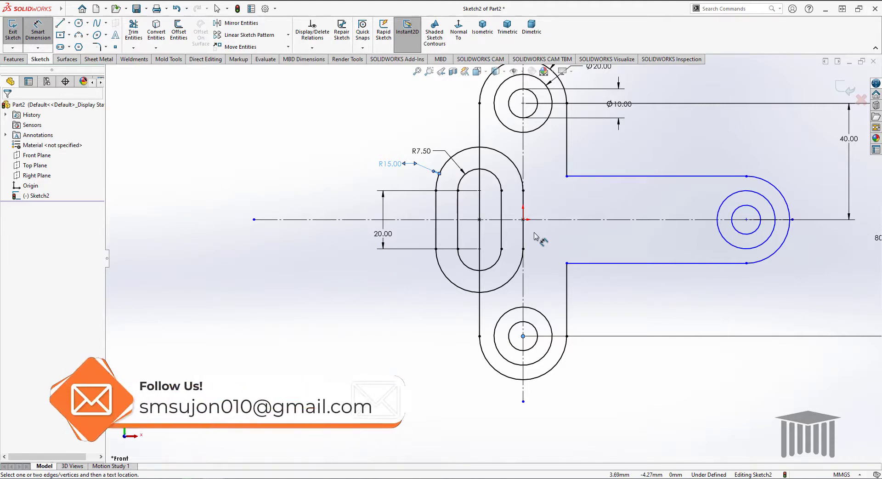
Dimension the horizontal distance between the lower circle center and the right arm's circle center as 70 mm.
click(523, 336)
click(747, 219)
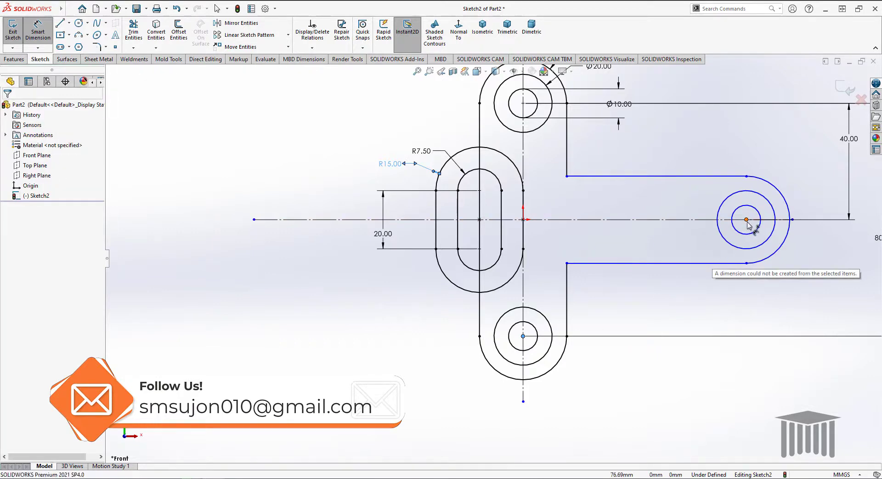
click(747, 220)
click(700, 367)
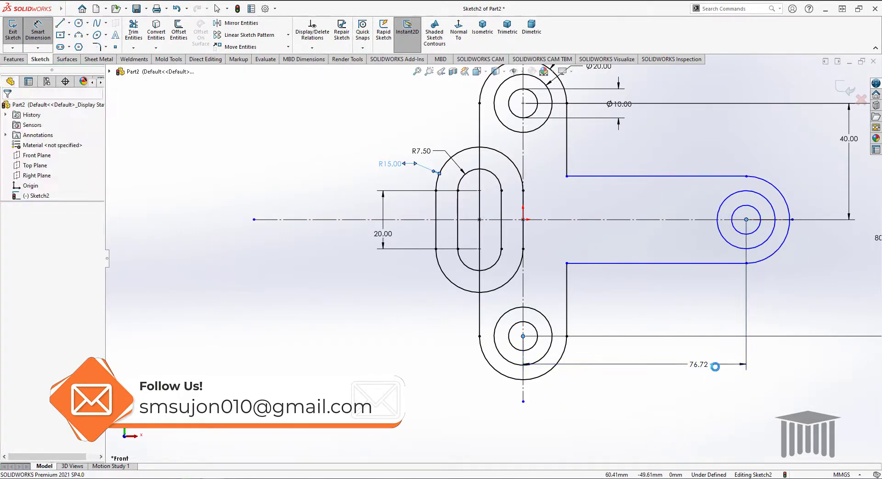
text(70)
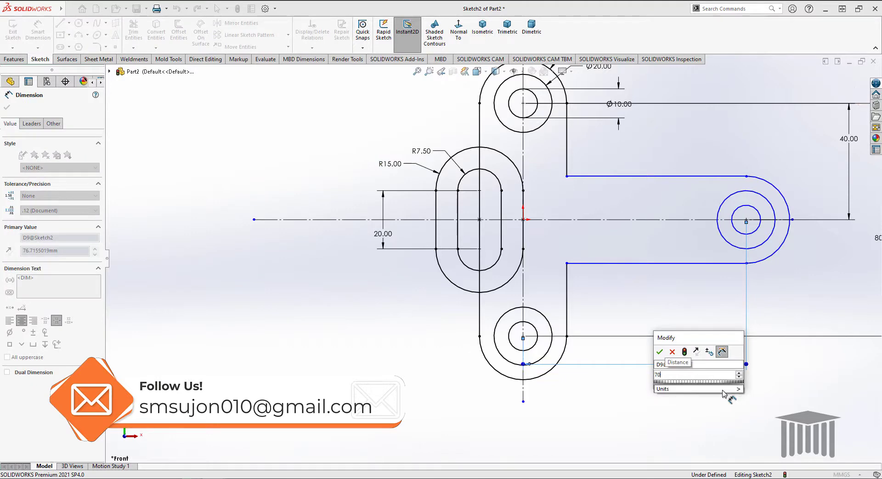
key(Return)
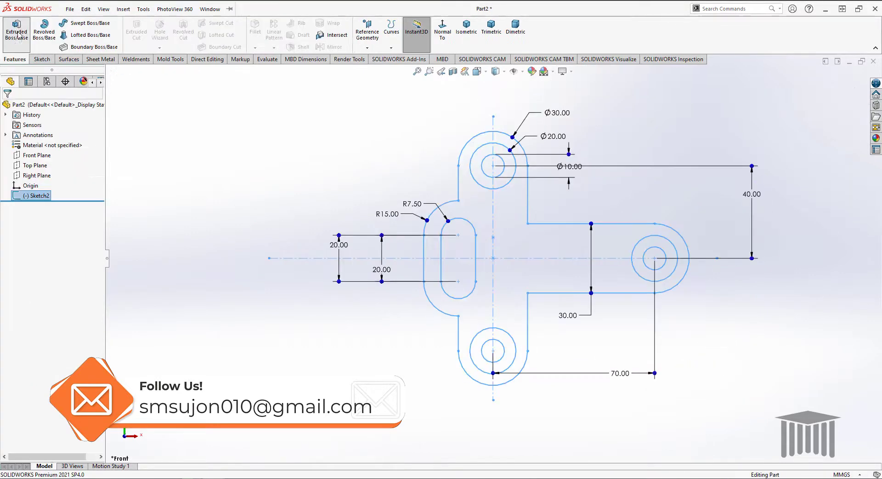
Extrude the main profile region of Sketch2 20 mm blind, leaving out the slot and the circles at the three ends.
click(17, 29)
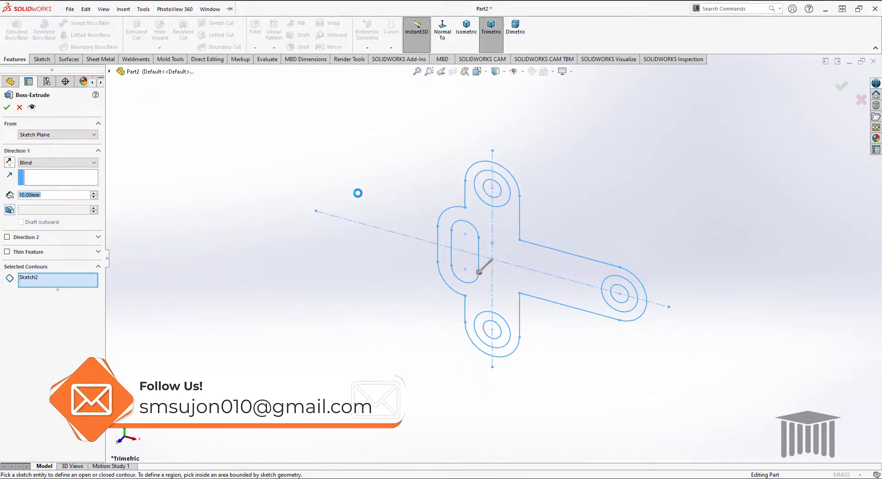
click(514, 244)
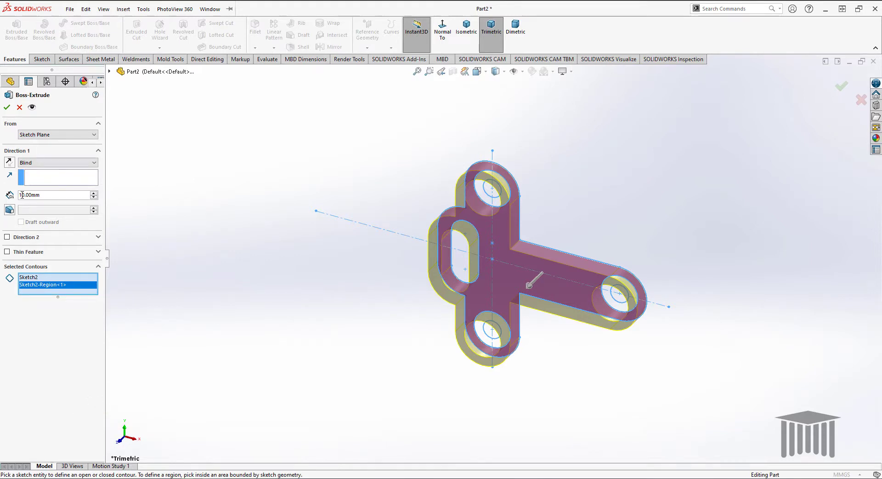
drag(22, 195, 11, 198)
text(2)
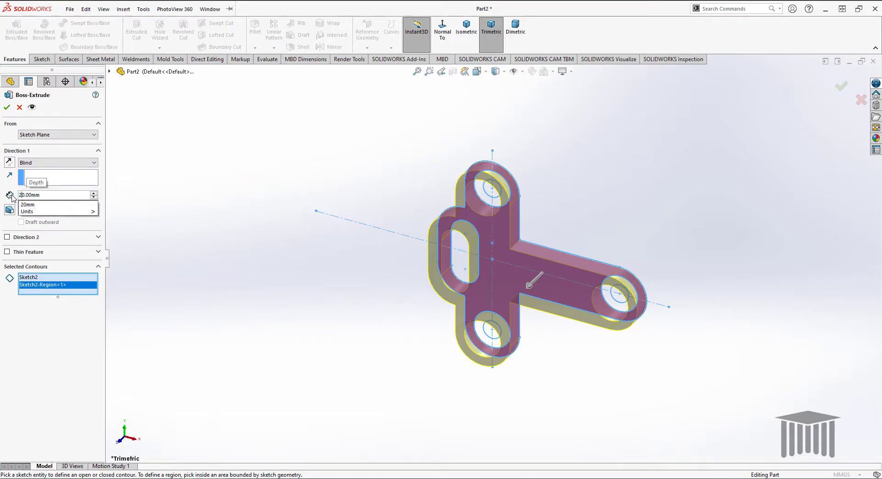
click(47, 318)
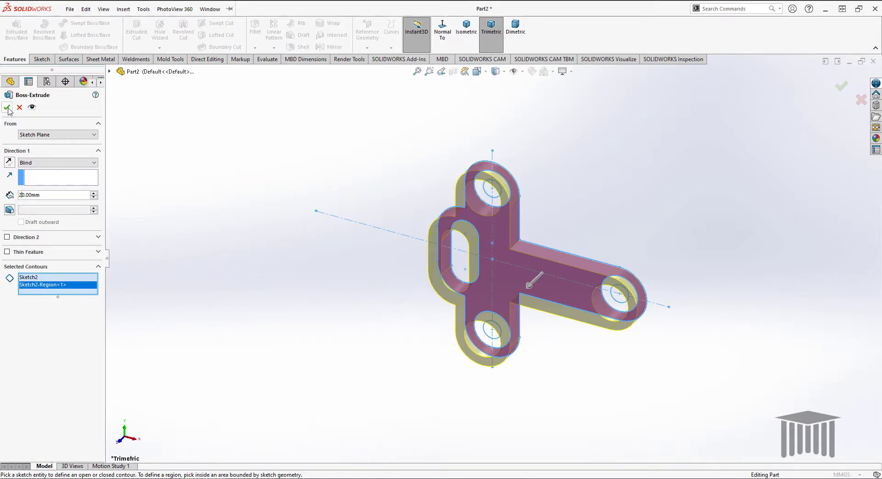
click(55, 354)
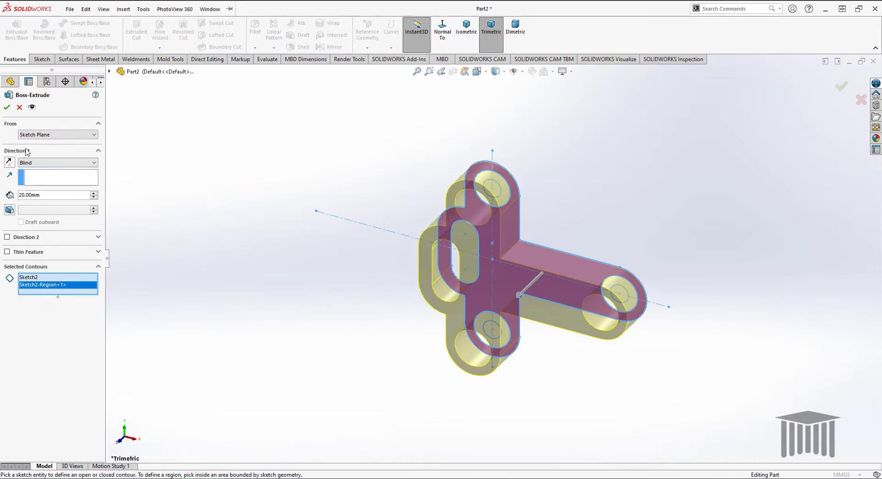
click(7, 109)
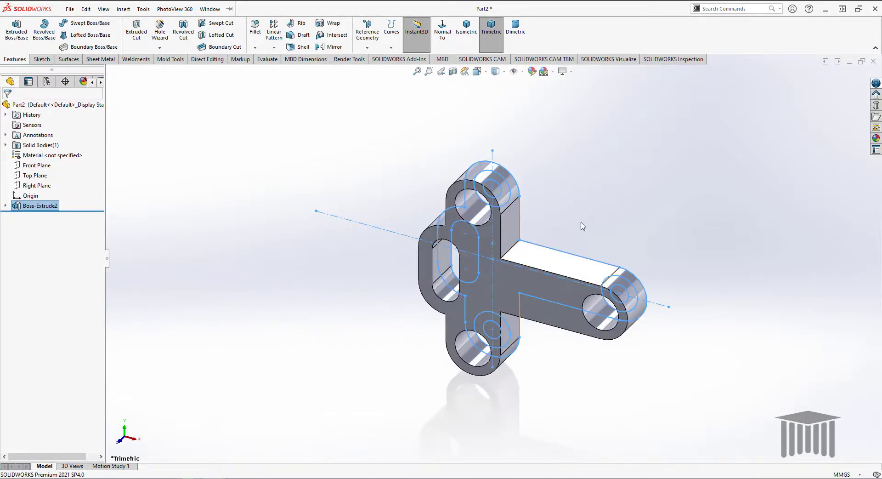
Extrude Sketch2's ring regions between the 10 and 20 mm circles at the upper and lower ends 20 mm, without merging the result.
click(5, 206)
click(44, 215)
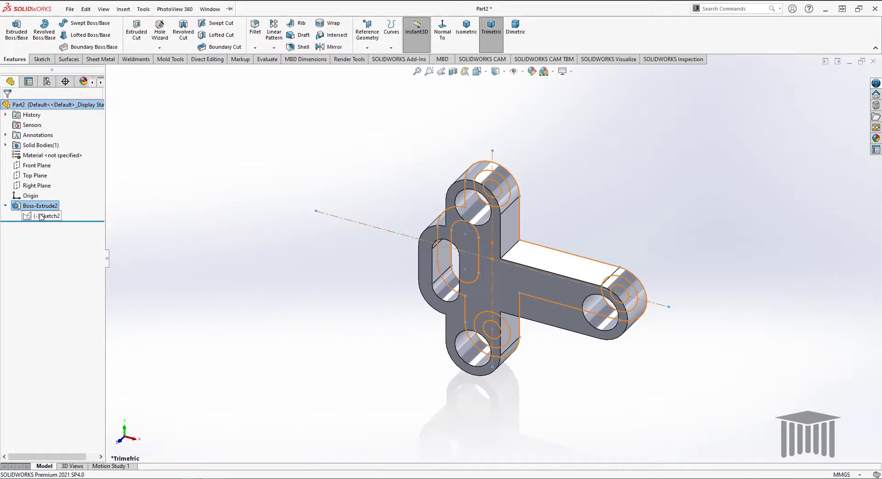
click(16, 33)
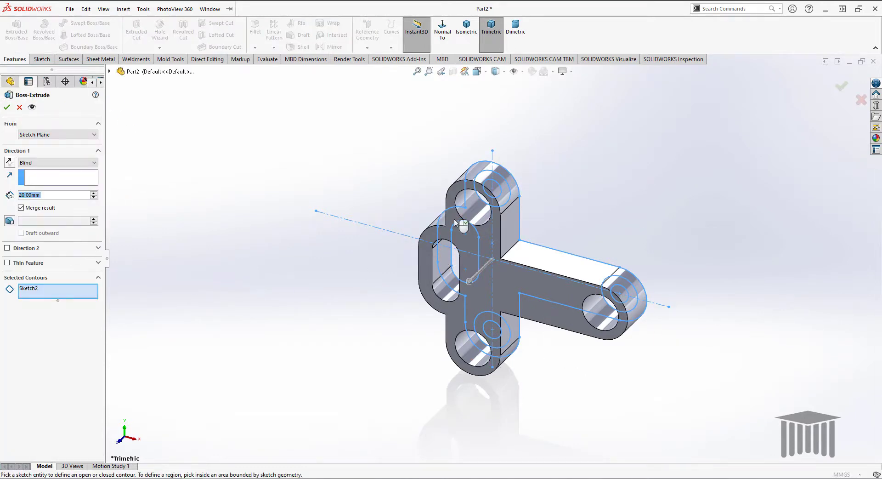
mouse_move(603, 231)
middle_down()
mouse_move(602, 188)
mouse_move(613, 166)
middle_up()
click(485, 195)
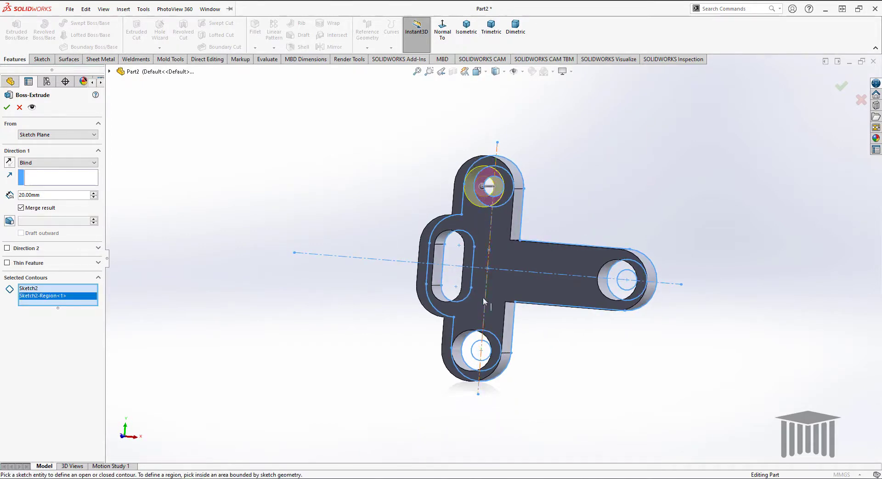
click(468, 355)
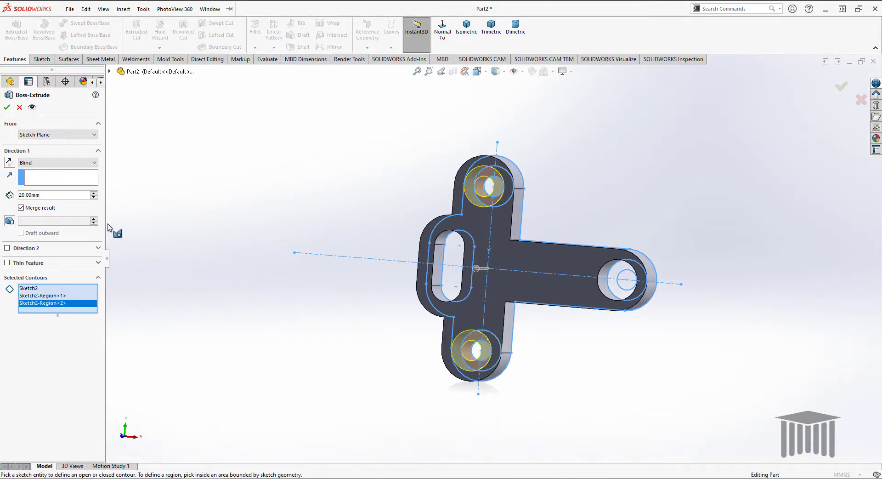
middle_drag(650, 187, 503, 223)
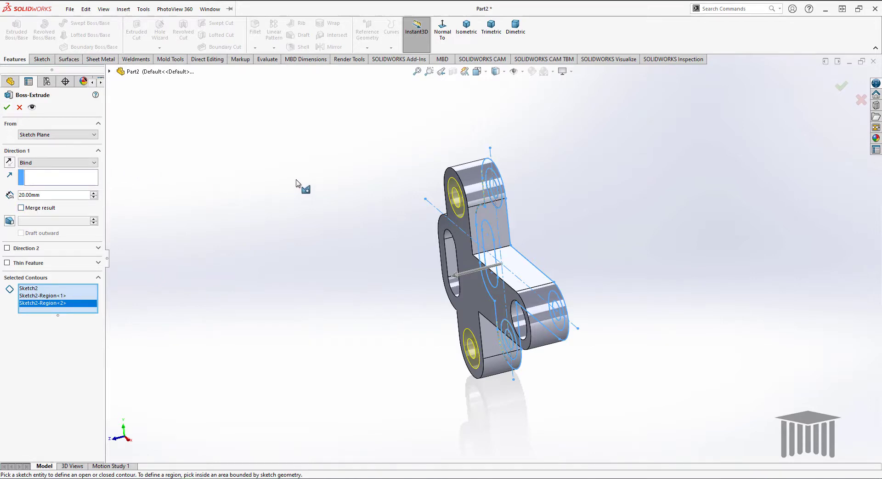
middle_drag(299, 187, 360, 125)
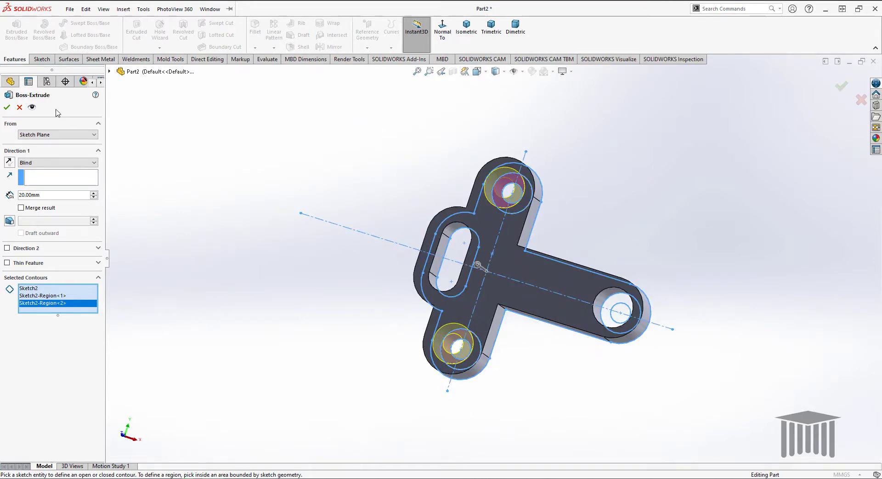
click(10, 109)
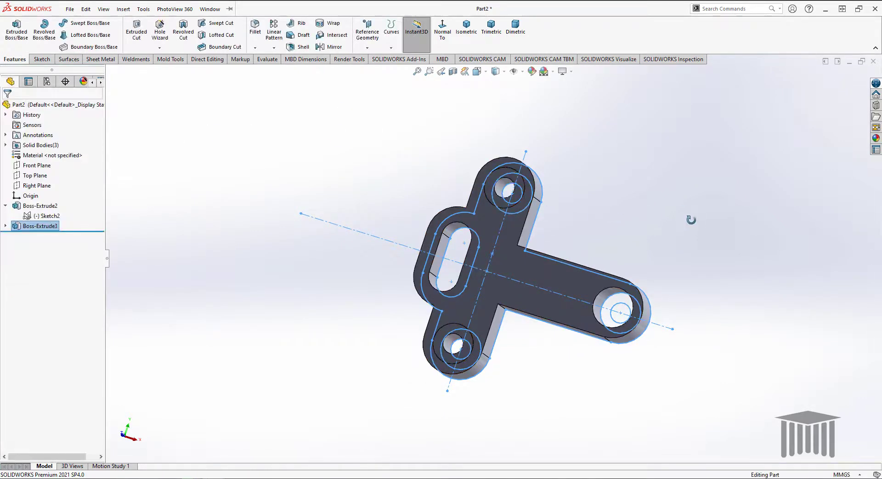
Edit the ring extrusion to include the ring region at the right arm's end, and show the part in isometric view.
middle_drag(691, 220, 708, 231)
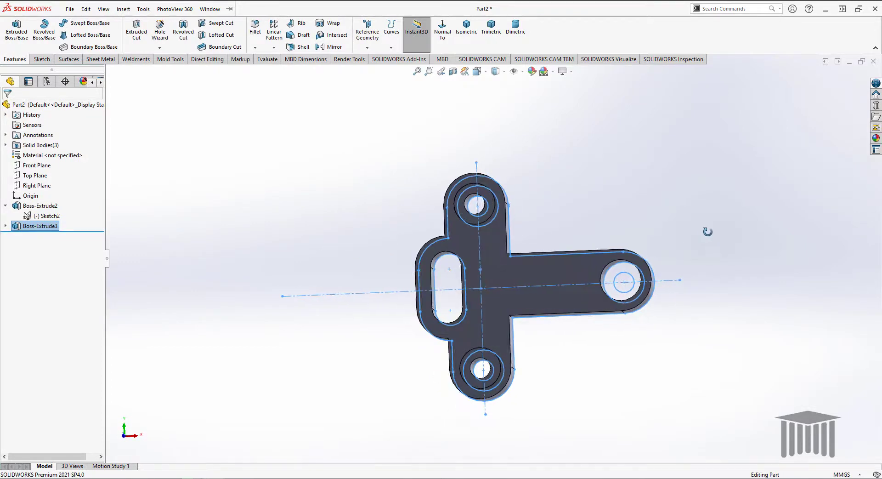
right_click(18, 229)
click(68, 203)
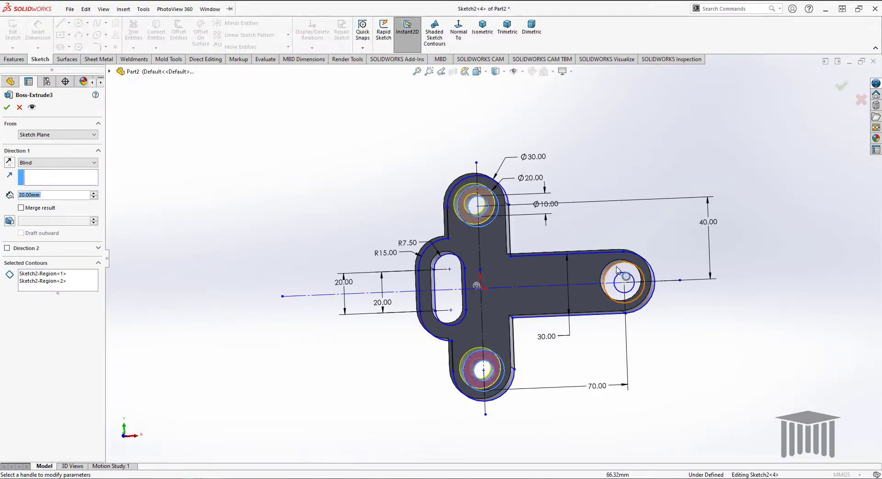
click(79, 287)
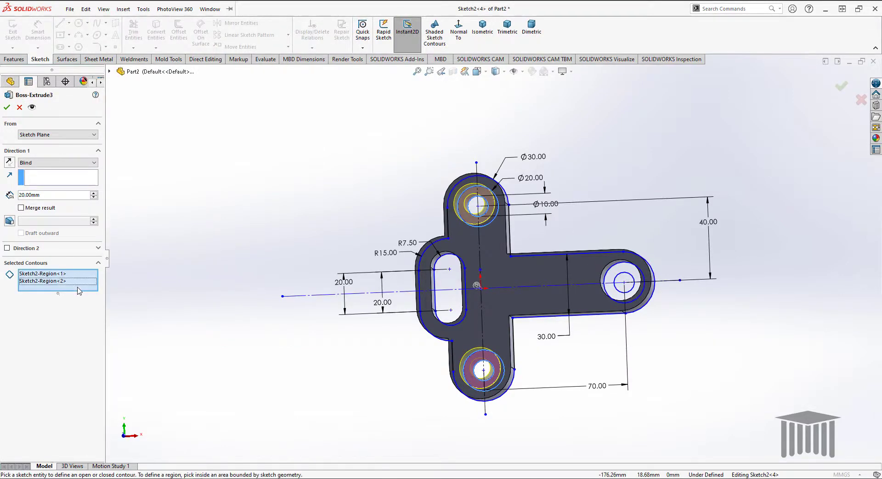
click(621, 271)
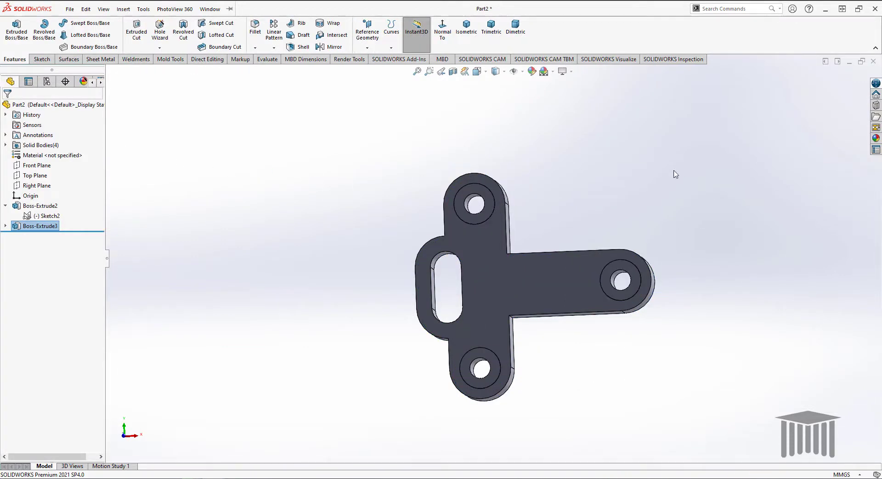
middle_drag(682, 172, 581, 175)
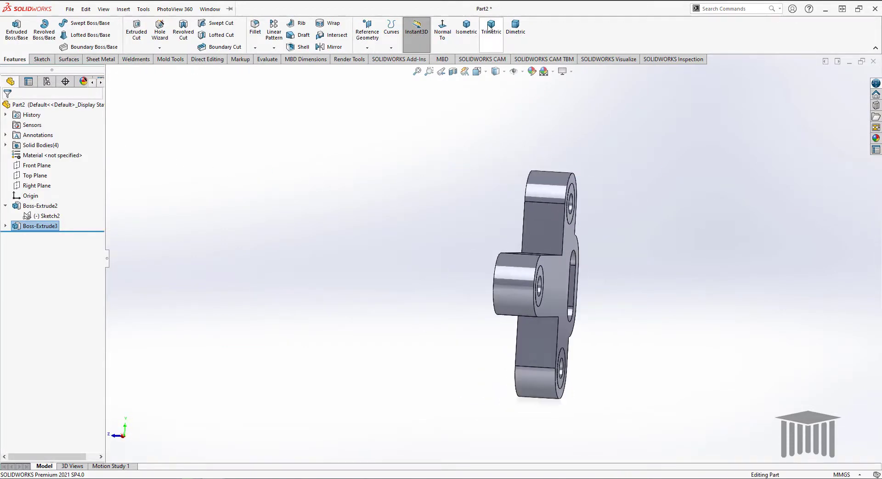
click(473, 34)
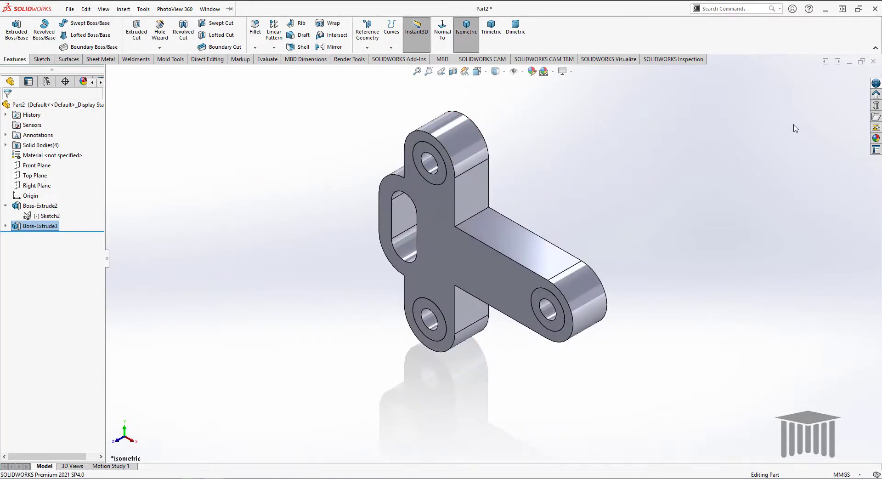
Choose magenta (RGB 255, 0, 255) as the appearance color and clear both extrusions from the selected geometry.
click(532, 72)
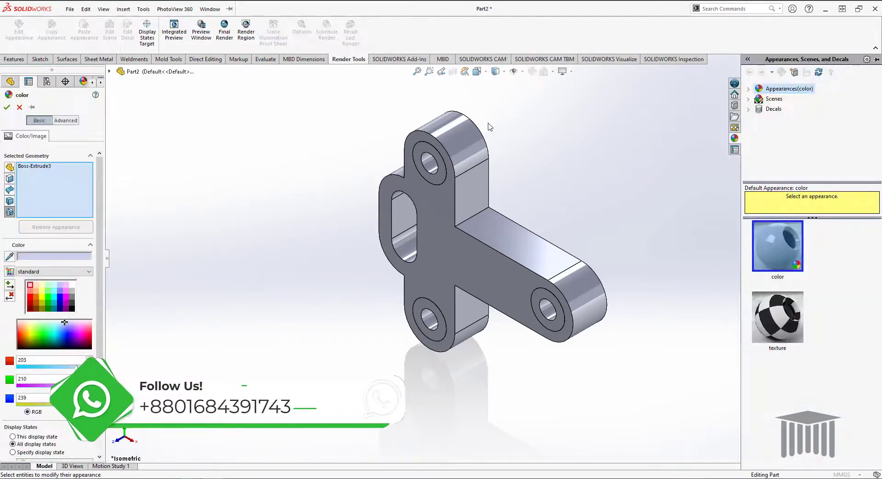
click(462, 139)
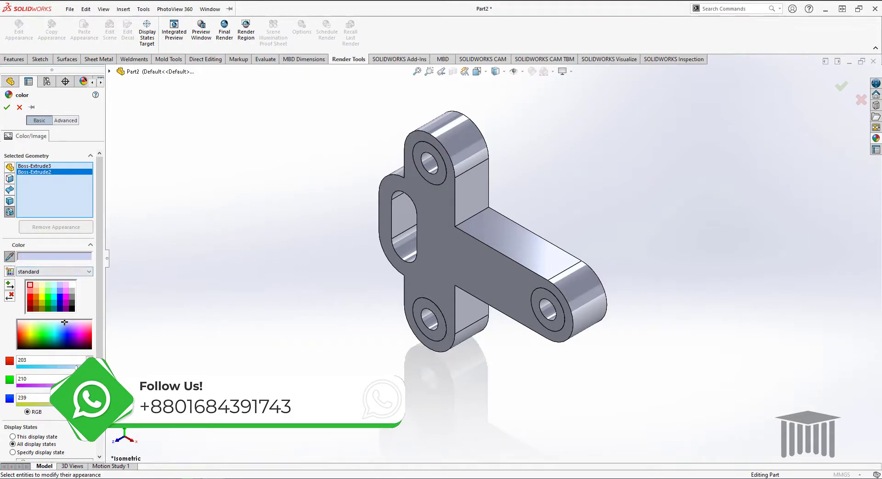
click(79, 335)
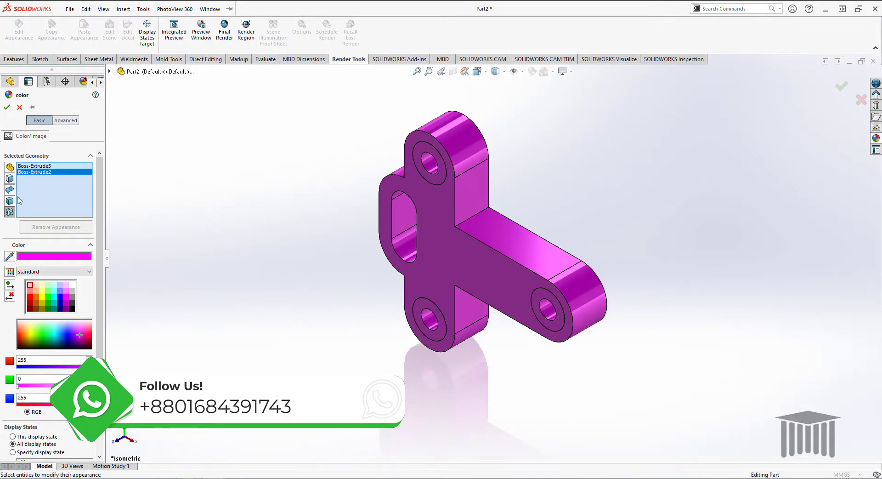
right_click(41, 165)
click(64, 182)
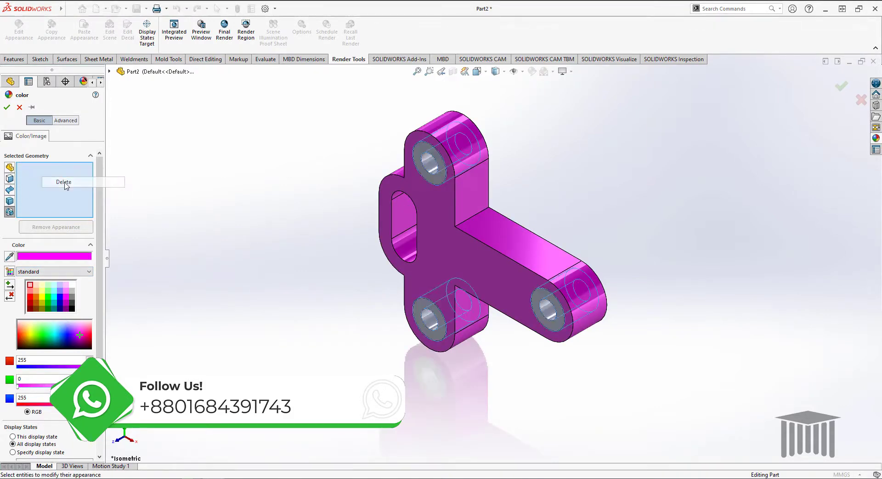
click(64, 182)
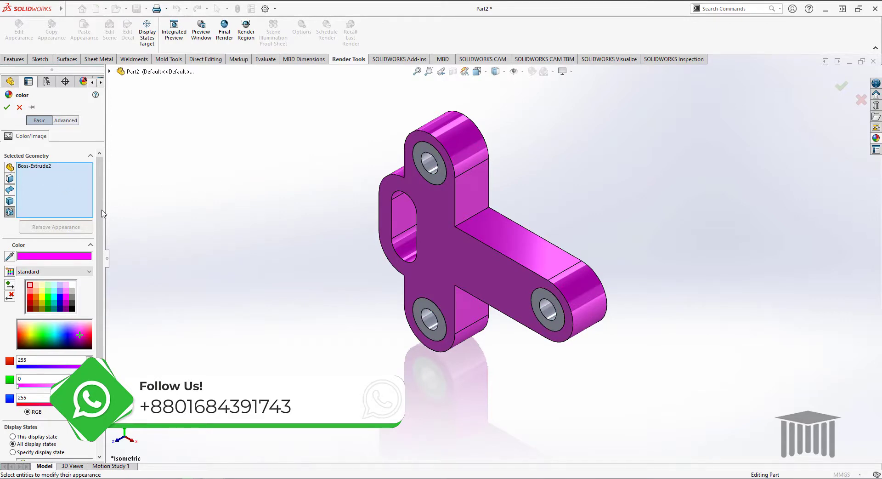
right_click(42, 171)
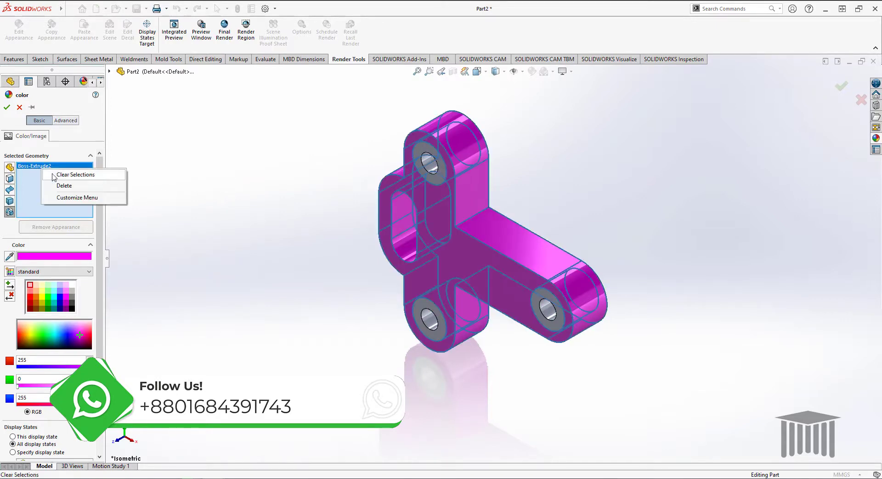
click(63, 182)
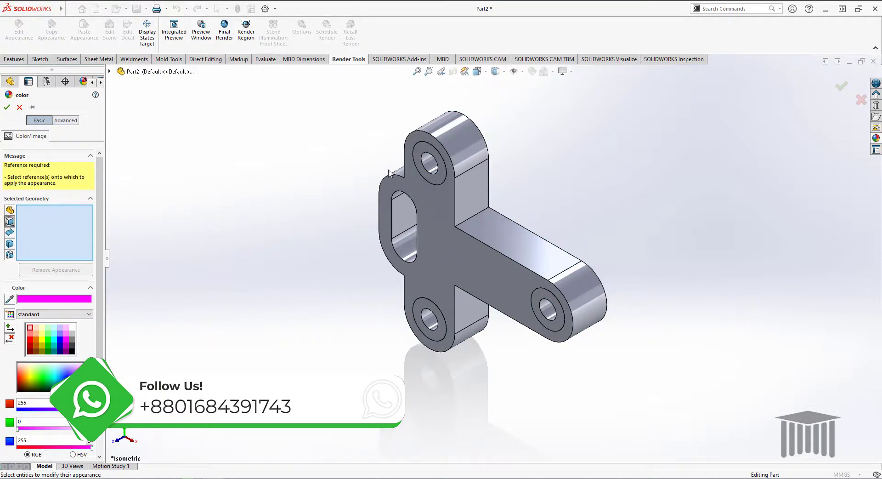
Apply magenta to the rounded outer faces at the upper, lower and right arm ends.
click(458, 134)
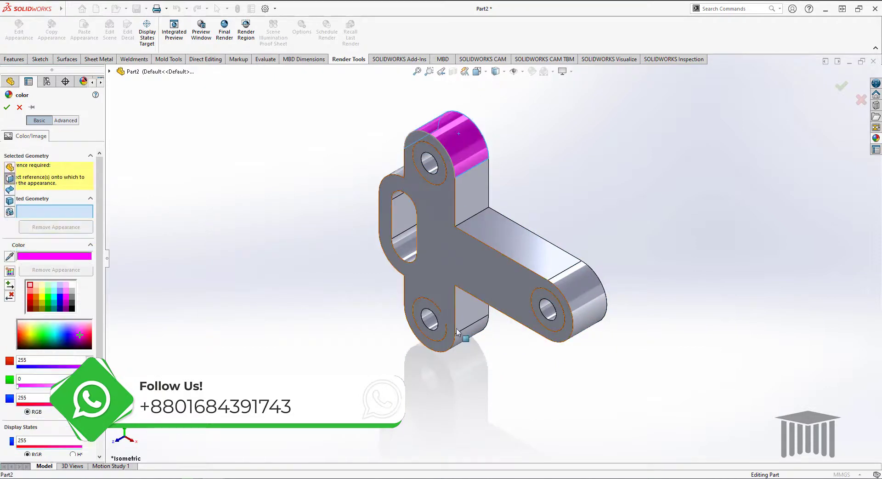
click(467, 336)
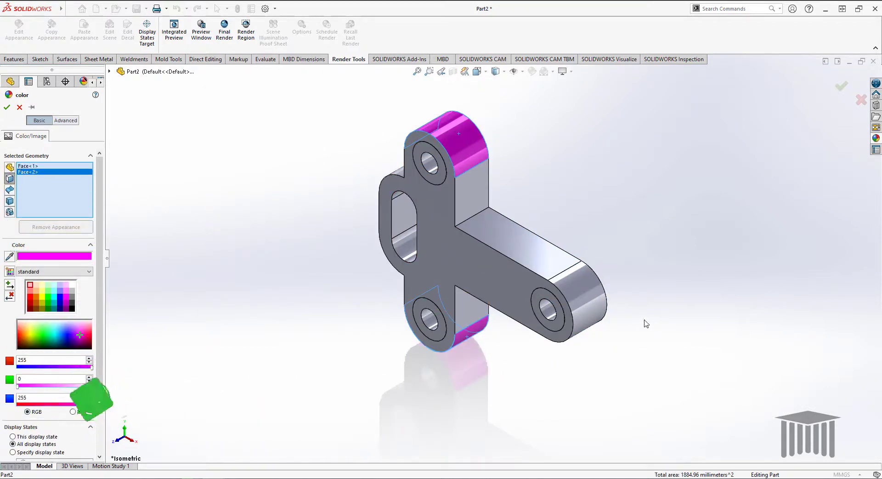
click(598, 306)
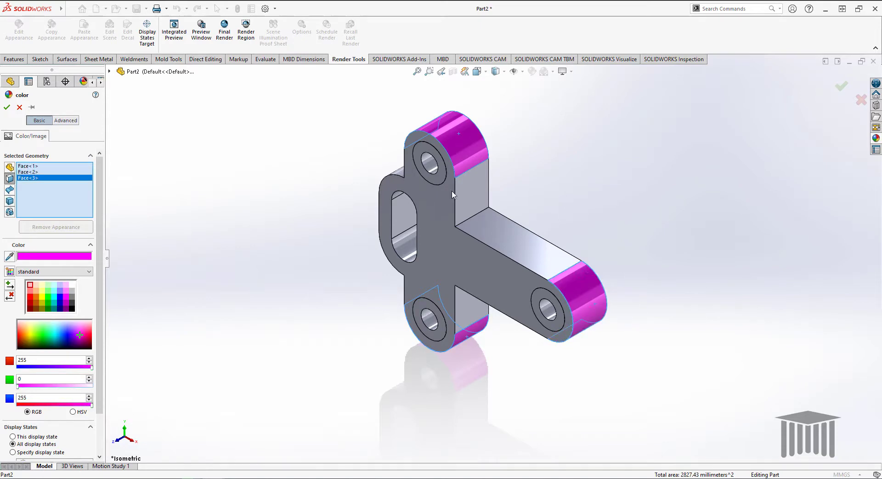
click(7, 108)
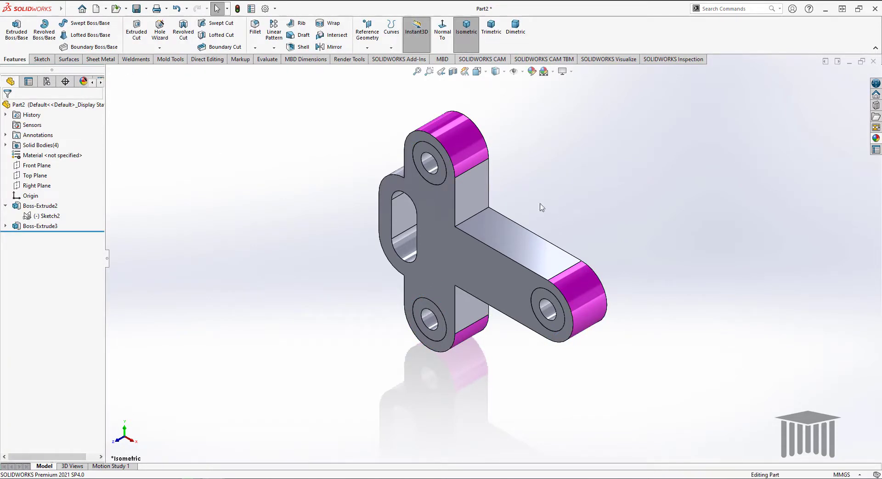
Color the right arm's upper face, the body's front face and the slot lobe's upper rounded face green (RGB 0, 255, 141).
click(511, 237)
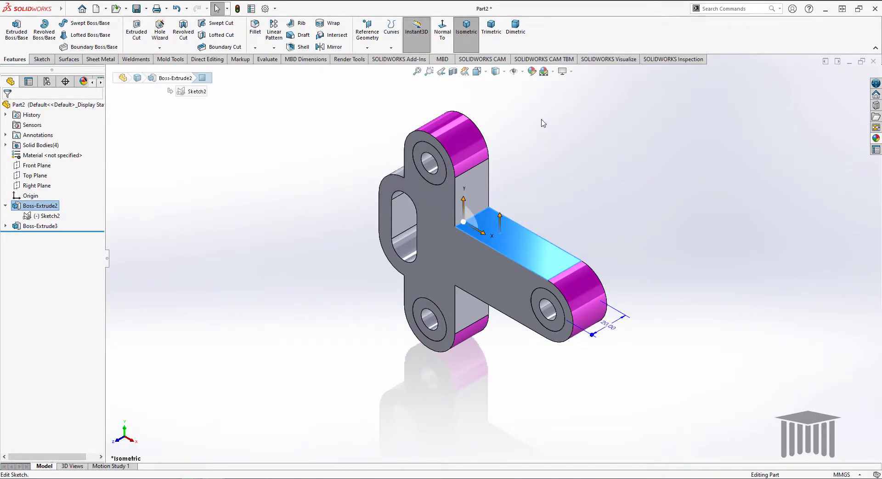
click(533, 72)
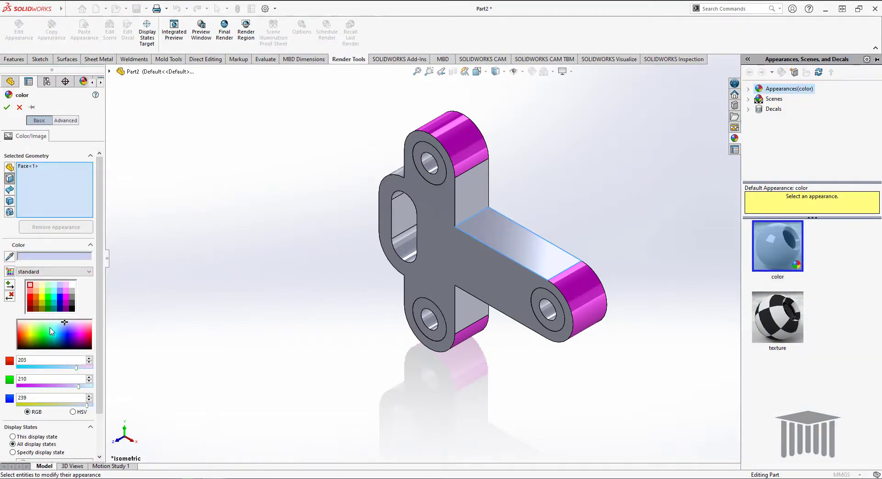
click(49, 334)
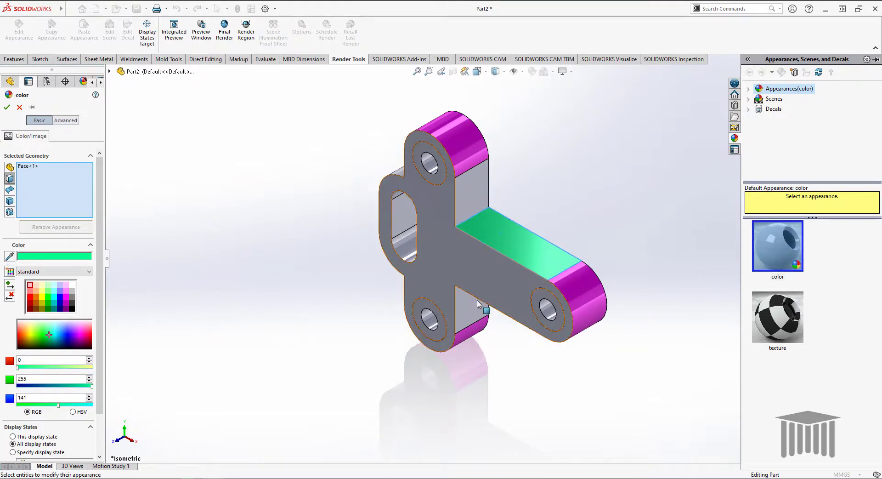
click(464, 277)
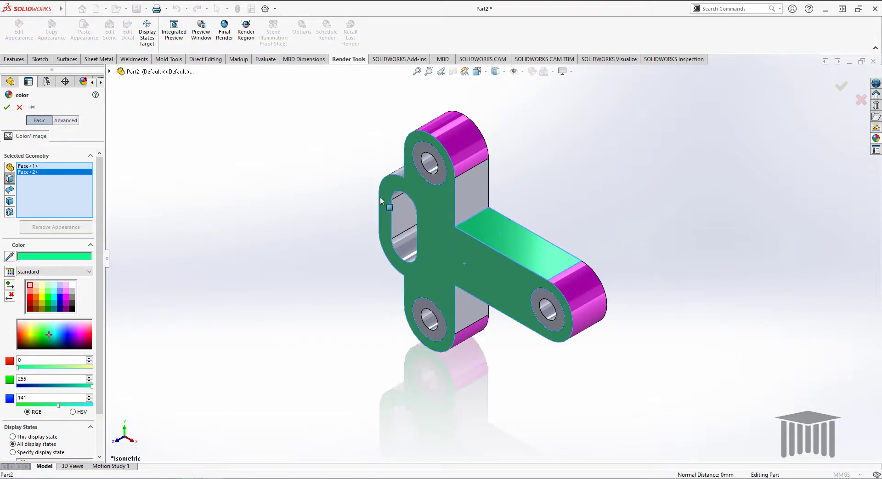
click(399, 175)
Add the slot lobe's flat and lower rounded outer faces and the adjacent flat side faces above and below it to the green appearance.
middle_drag(586, 197, 538, 186)
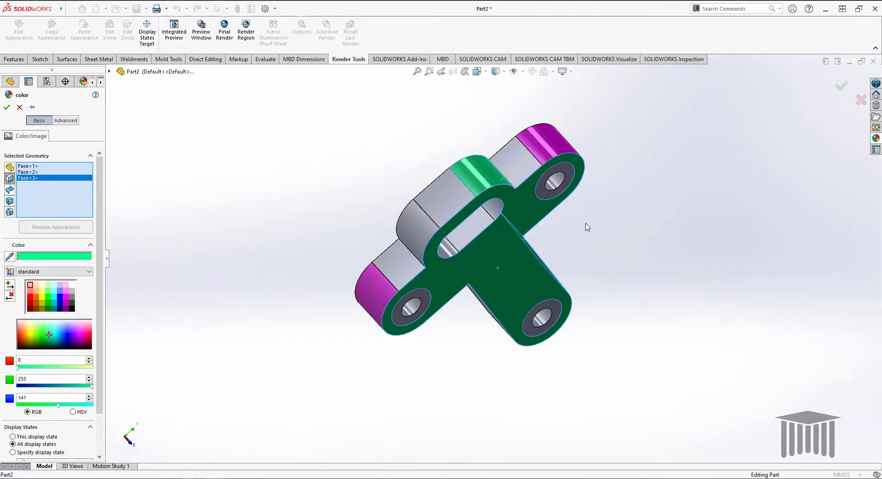
click(441, 189)
click(415, 230)
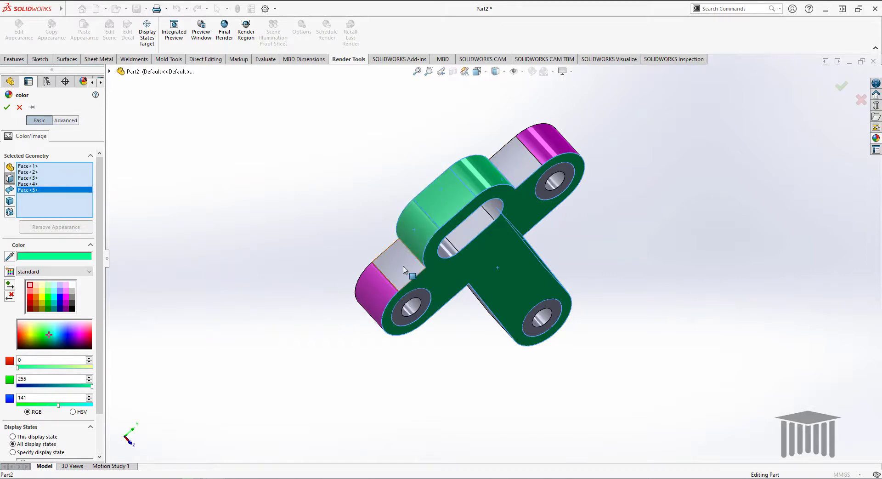
click(403, 269)
middle_drag(646, 237, 528, 179)
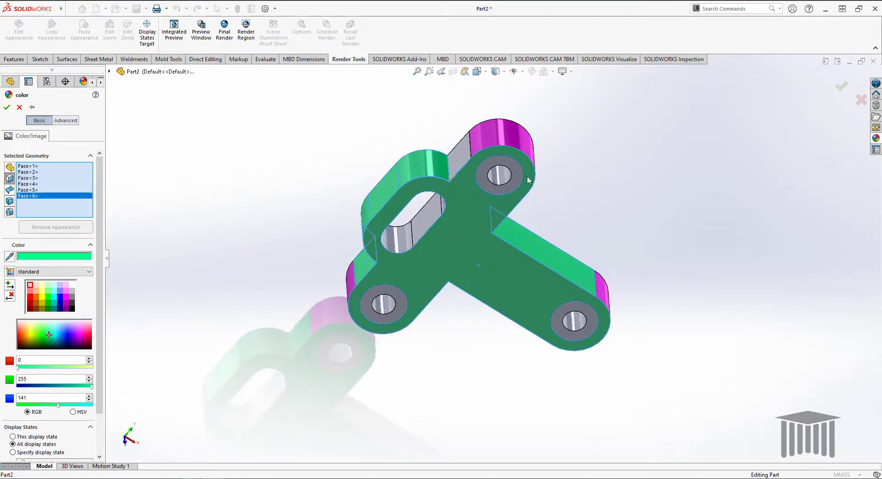
click(460, 159)
middle_drag(694, 217, 655, 133)
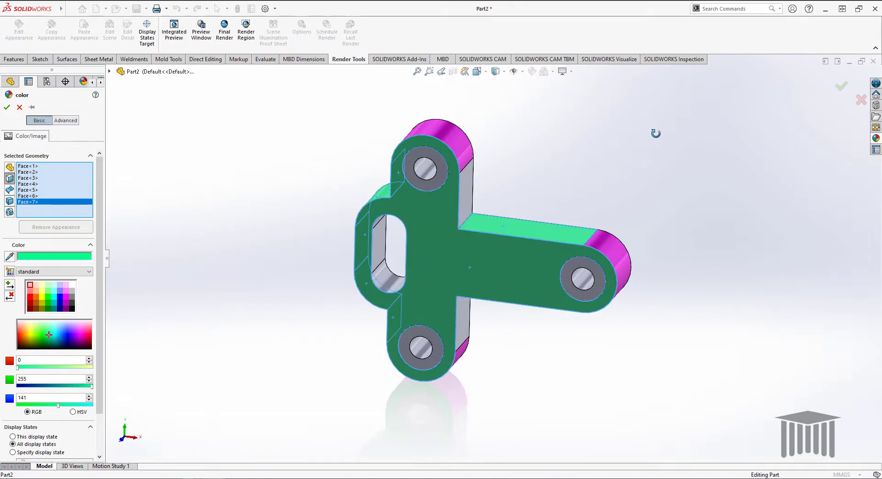
click(7, 107)
Color the front faces of the three end rings blue (RGB 0, 0, 255).
click(442, 175)
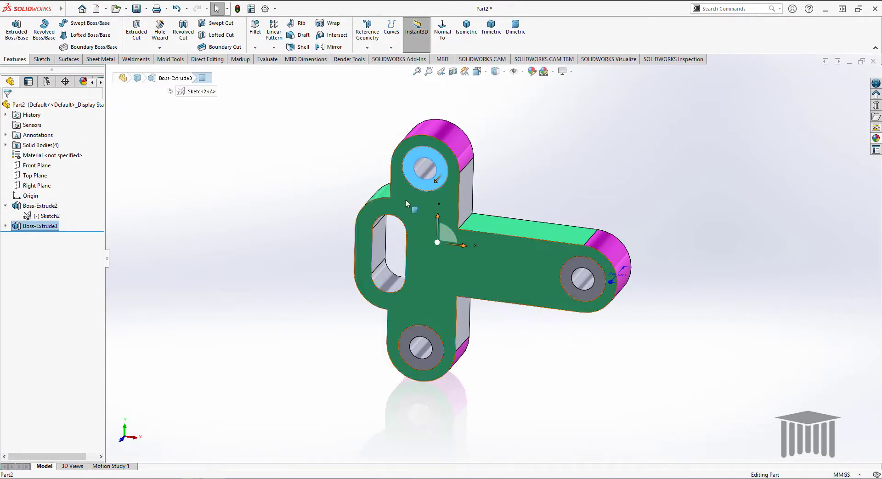
click(532, 72)
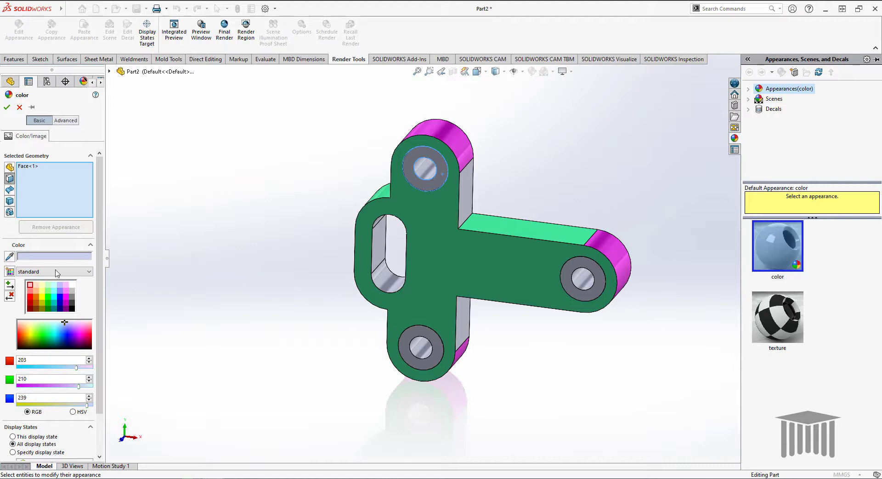
click(60, 295)
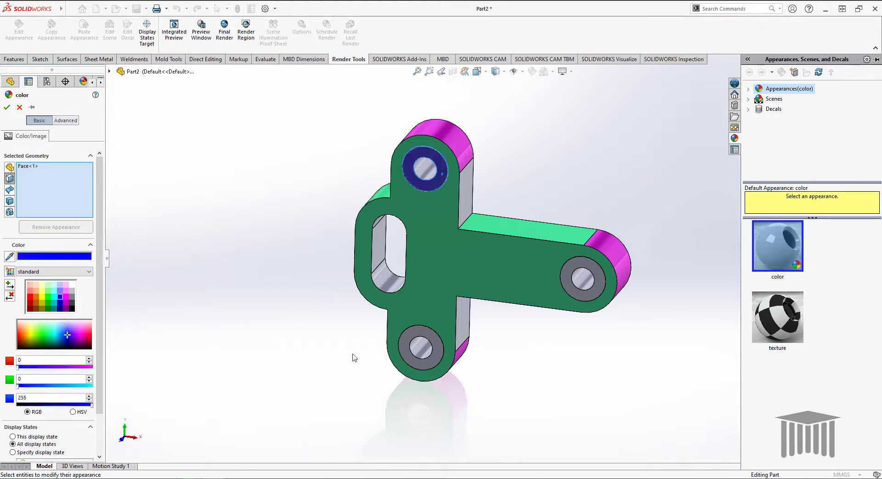
click(409, 335)
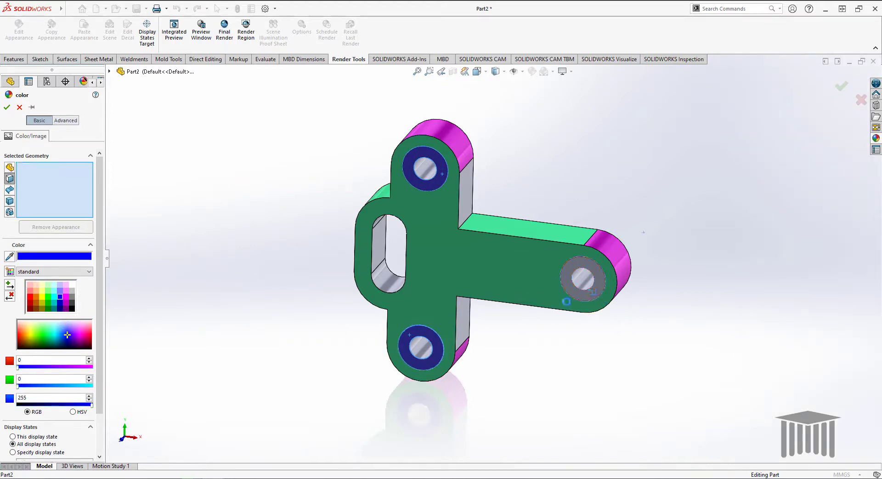
click(594, 290)
click(7, 108)
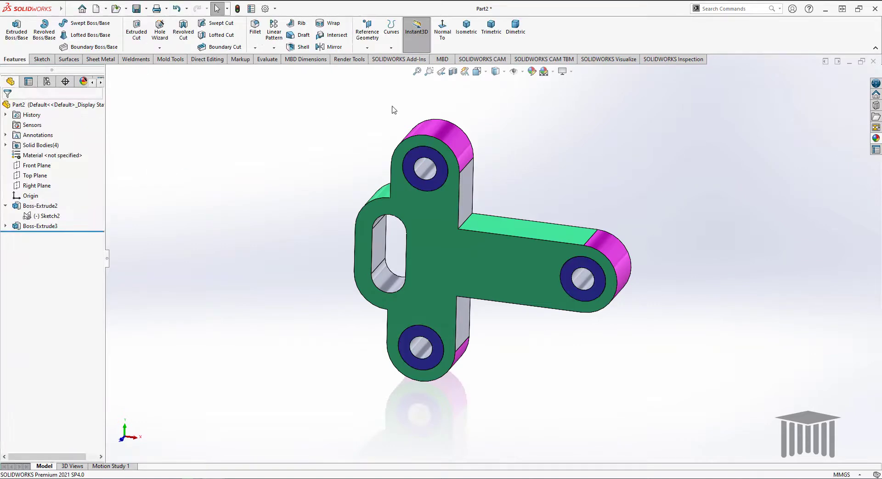
Color the four inner faces of the slot yellow (RGB 255, 255, 0).
click(380, 234)
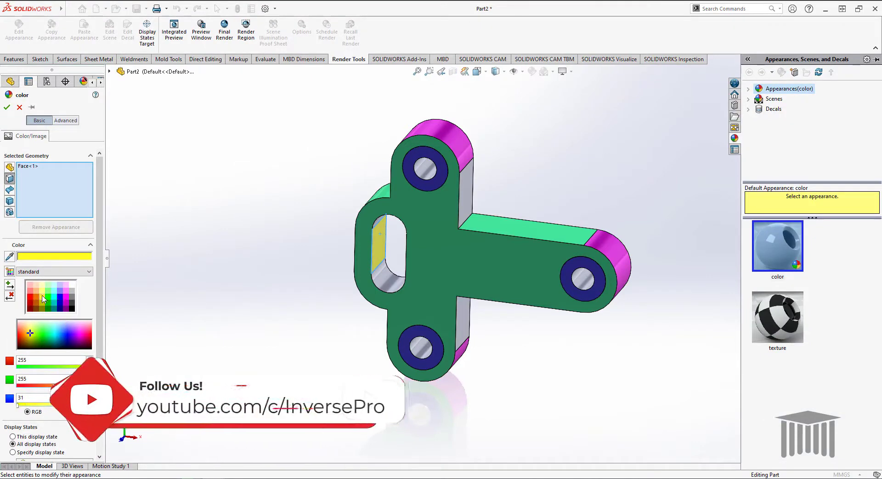
click(30, 335)
click(386, 273)
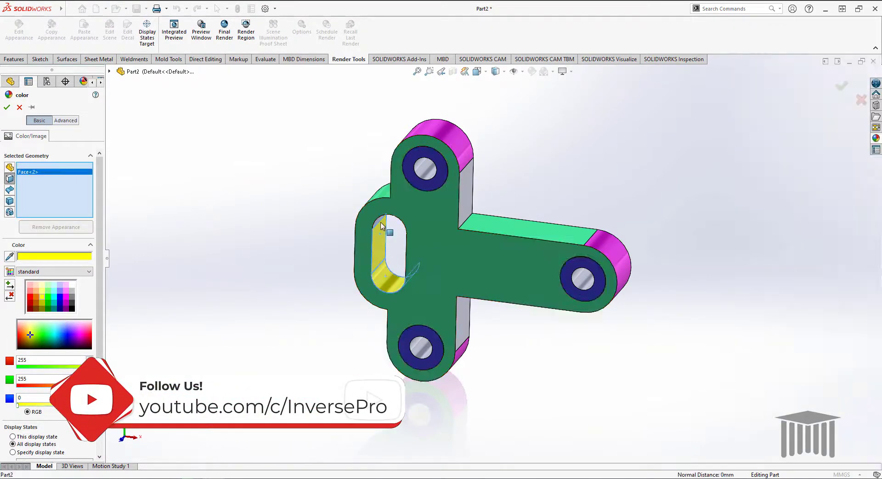
middle_drag(502, 315, 384, 270)
click(384, 270)
middle_drag(316, 283, 400, 283)
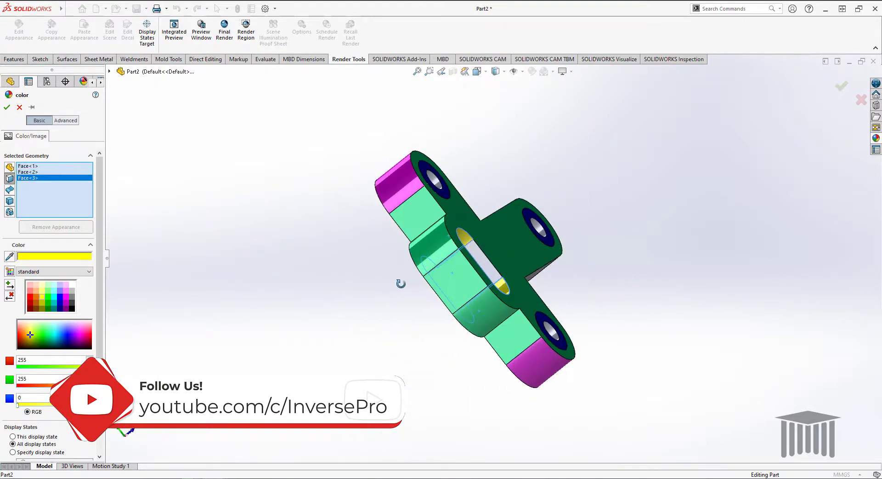
click(482, 266)
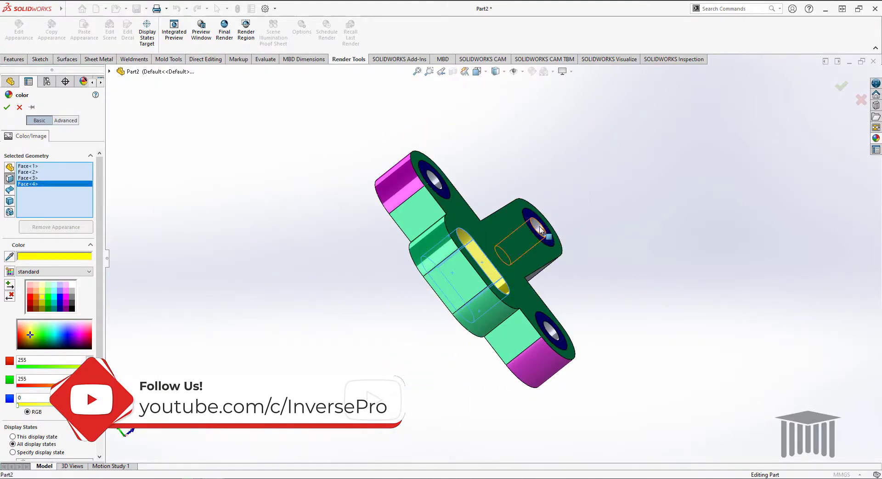
Apply the same yellow to the inner faces of the three end holes, and show the part in isometric view.
click(536, 228)
click(551, 333)
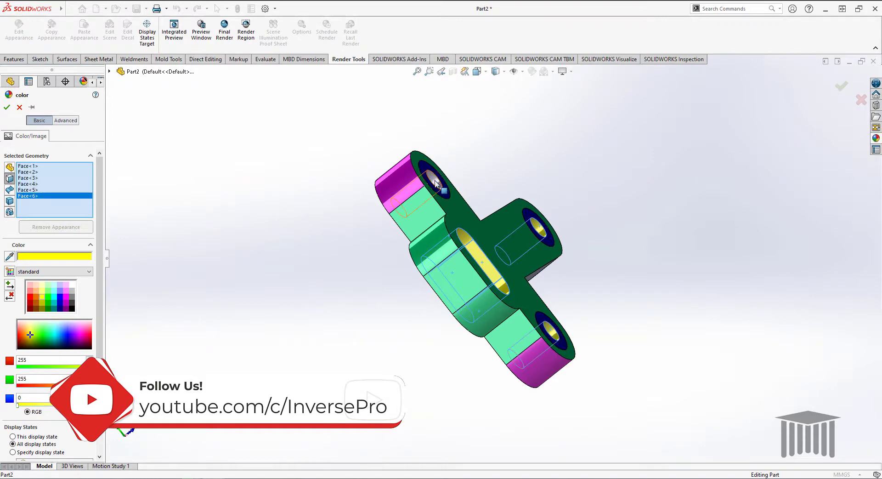
click(437, 183)
middle_drag(654, 154, 581, 322)
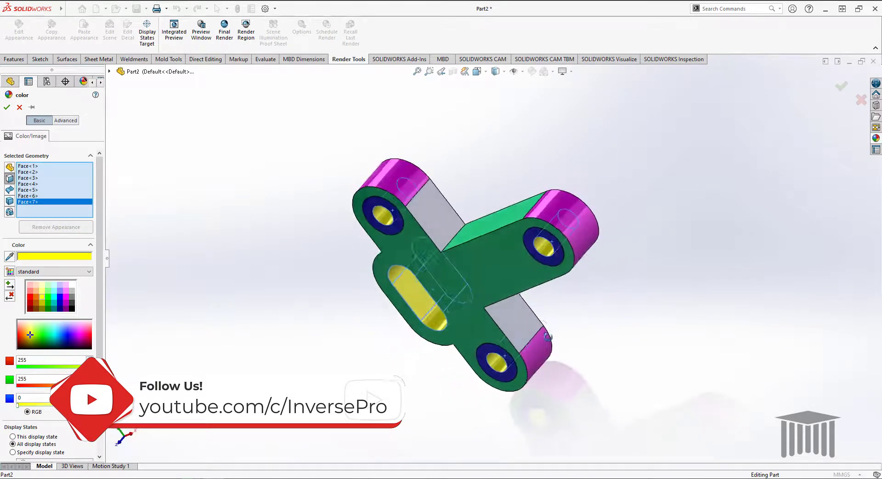
click(6, 107)
click(14, 59)
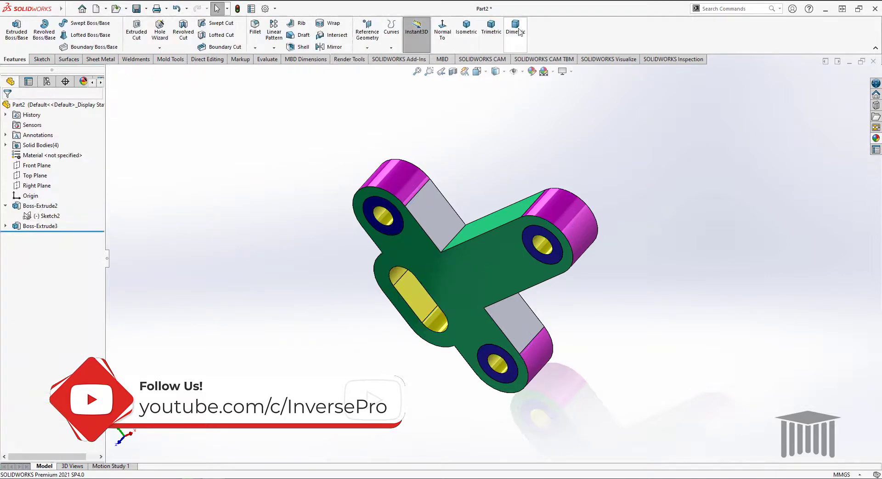
click(464, 33)
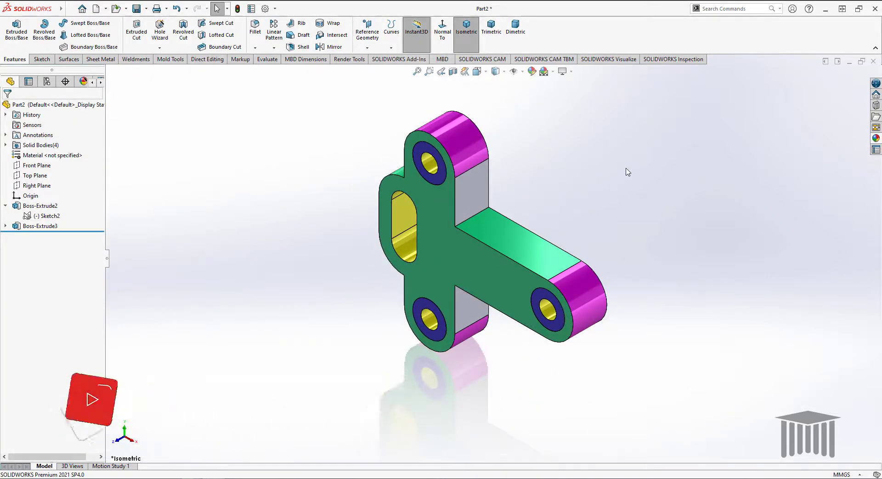